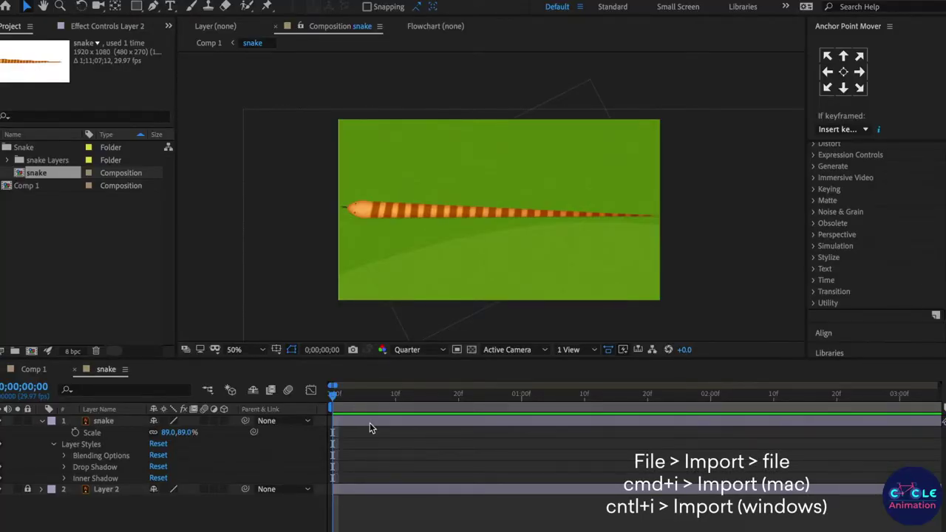
Select the striped snake layer and nudge it slightly left within the green field.
click(103, 421)
mouse_move(438, 213)
mouse_down()
mouse_move(439, 198)
mouse_move(449, 208)
mouse_up()
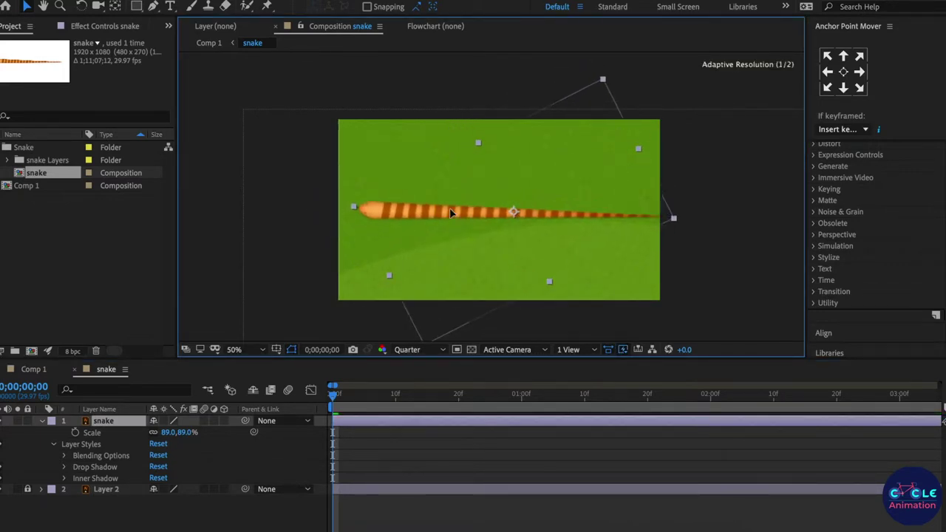
drag(451, 212, 434, 215)
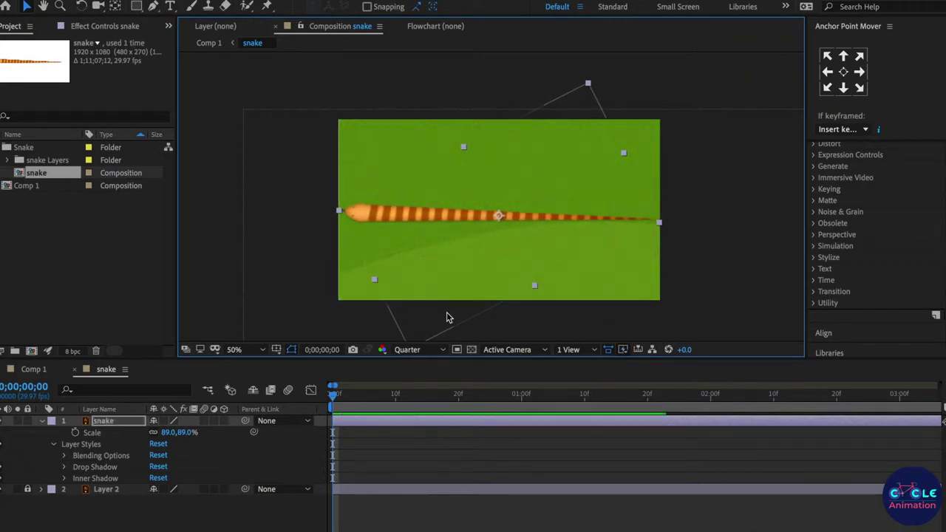
scroll(475, 205, up, 2)
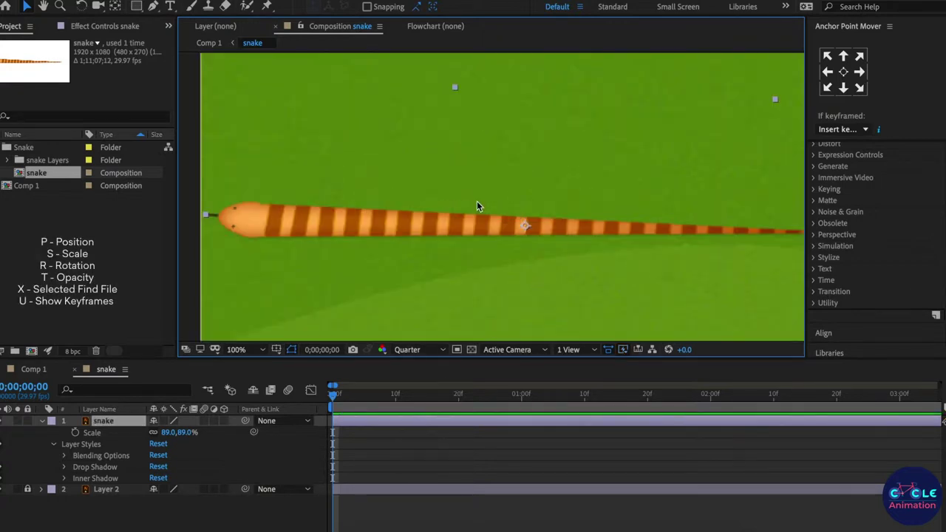
scroll(477, 207, down, 2)
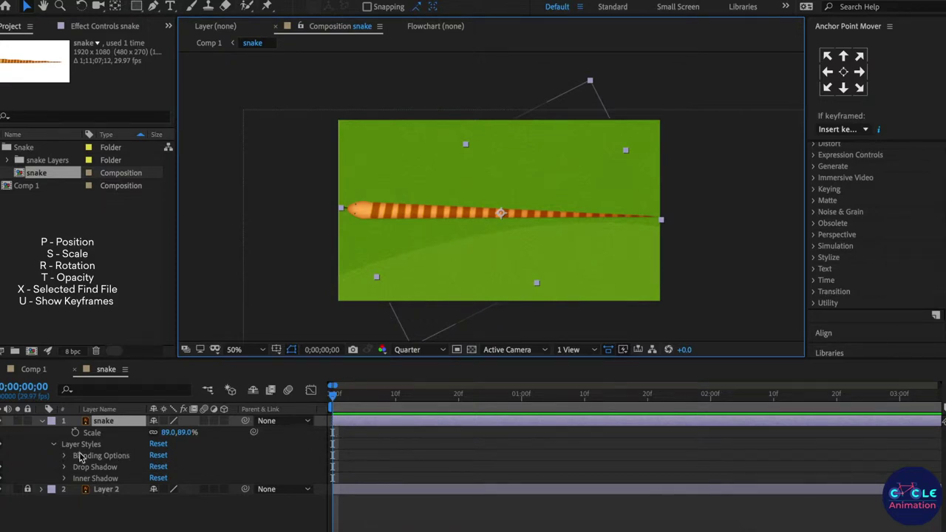
Show only the snake's Position property and turn on the title/action safe guides.
key(p)
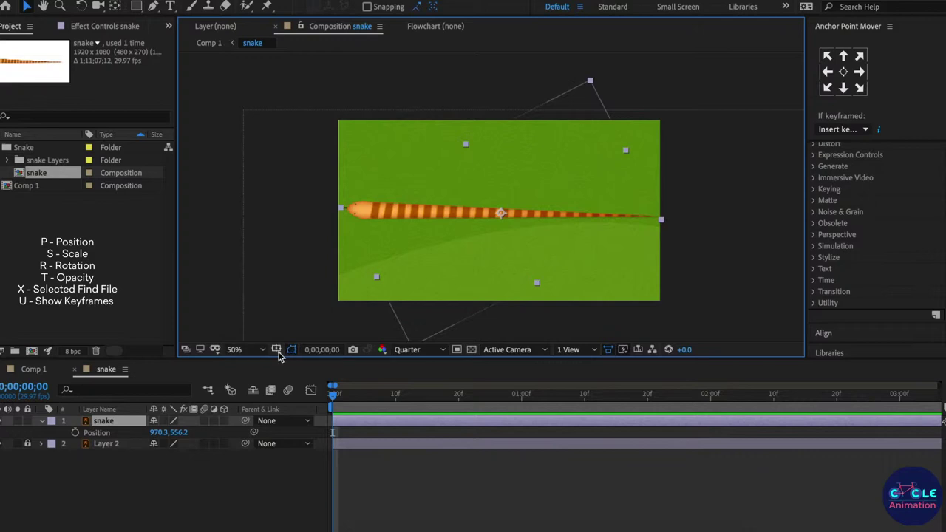
click(276, 349)
click(317, 362)
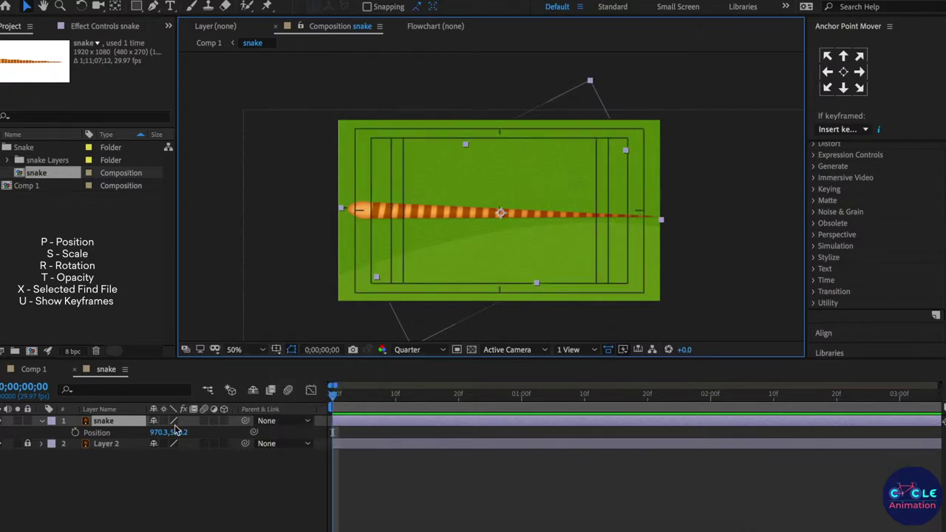
Add a Position keyframe for the snake at about six seconds.
click(74, 432)
scroll(458, 417, down, 5)
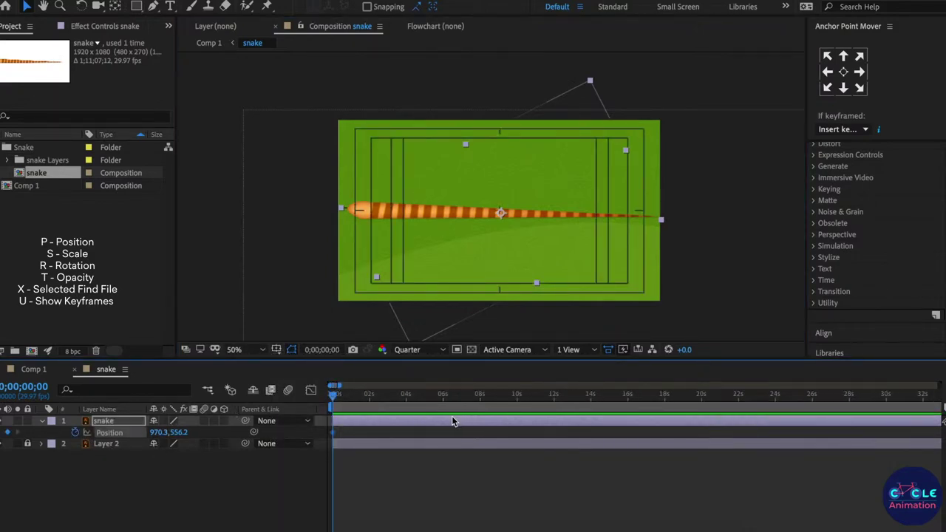
drag(469, 399, 442, 411)
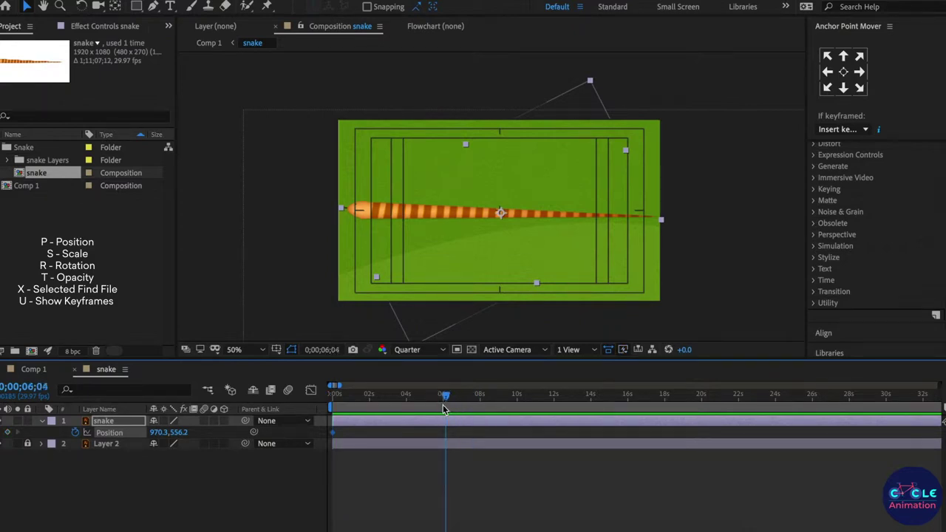
click(8, 431)
At 0s, push the snake's X position to 2878.3, beyond the right edge.
click(334, 405)
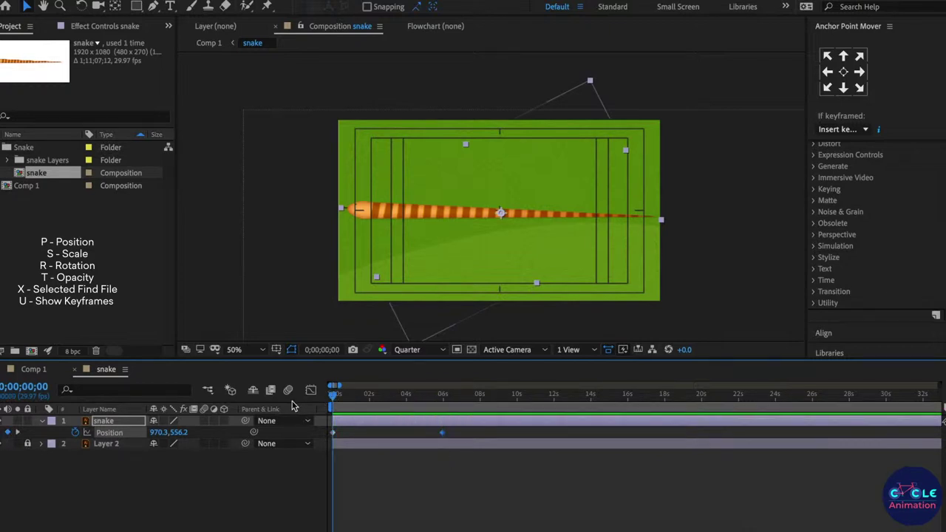
drag(157, 432, 188, 436)
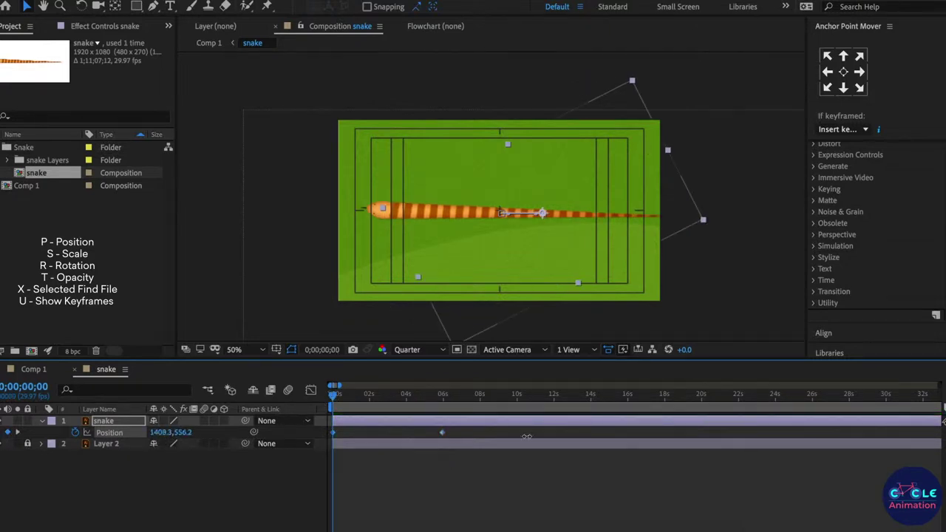
drag(188, 436, 221, 436)
drag(571, 432, 674, 429)
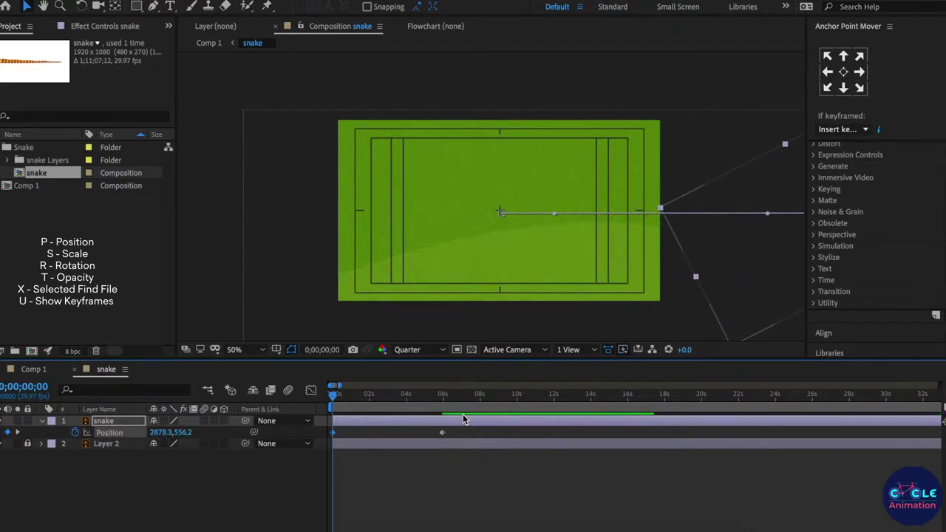
mouse_move(335, 395)
mouse_down()
mouse_move(474, 399)
mouse_move(445, 407)
mouse_up()
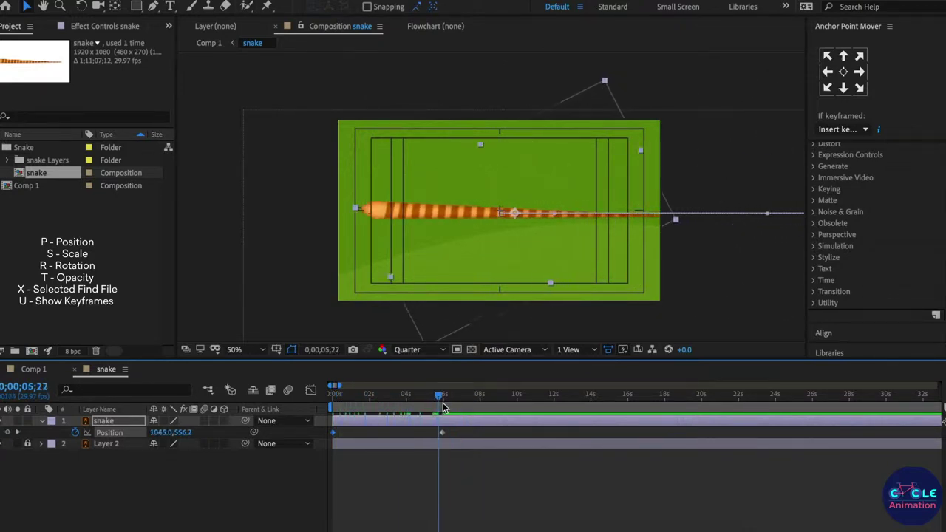
key(r)
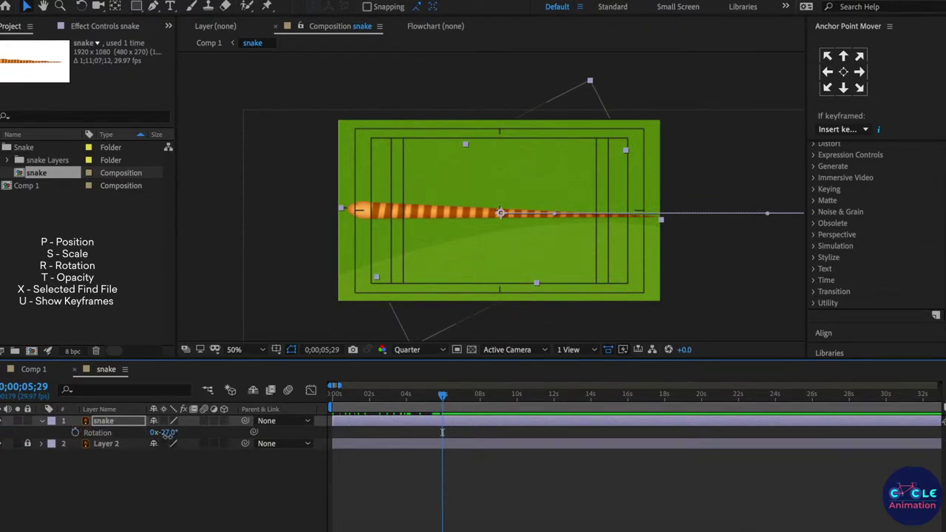
Enter -28 as the snake's Rotation so it lies level across the field.
drag(167, 436, 163, 436)
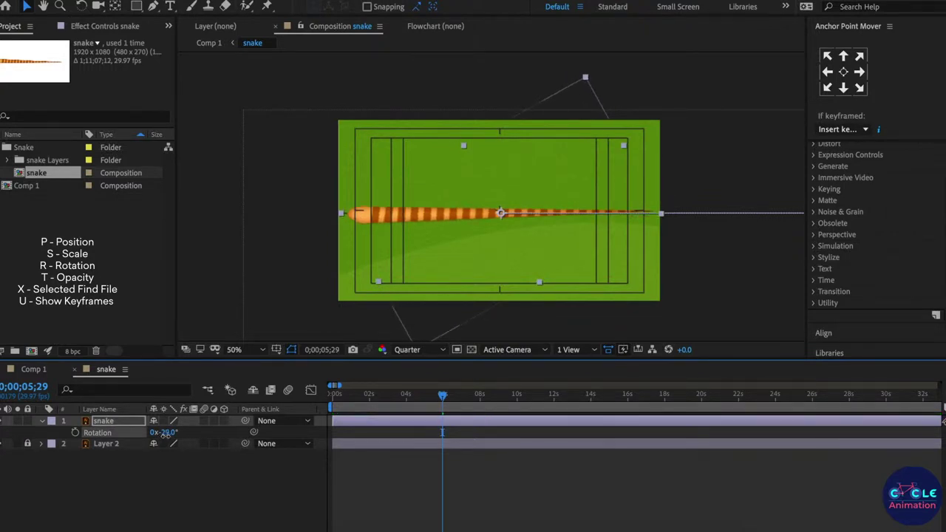
click(166, 433)
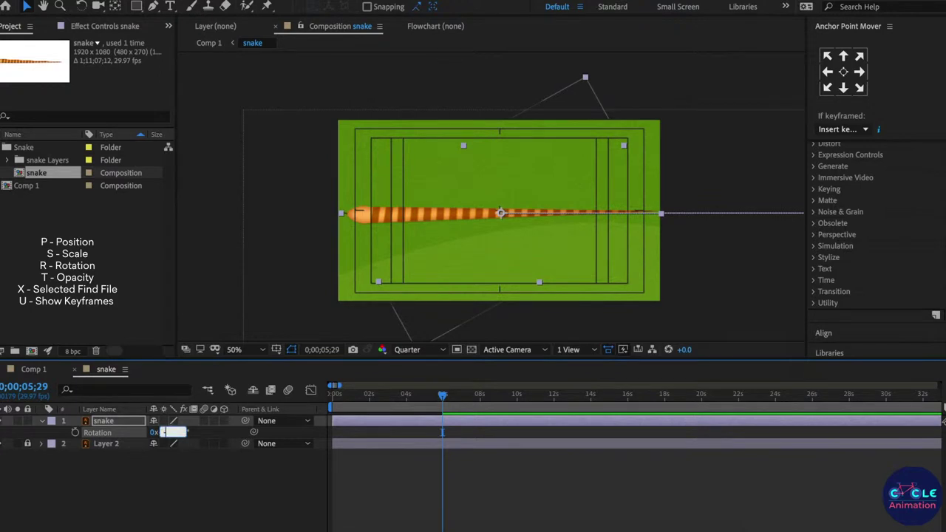
key(Return)
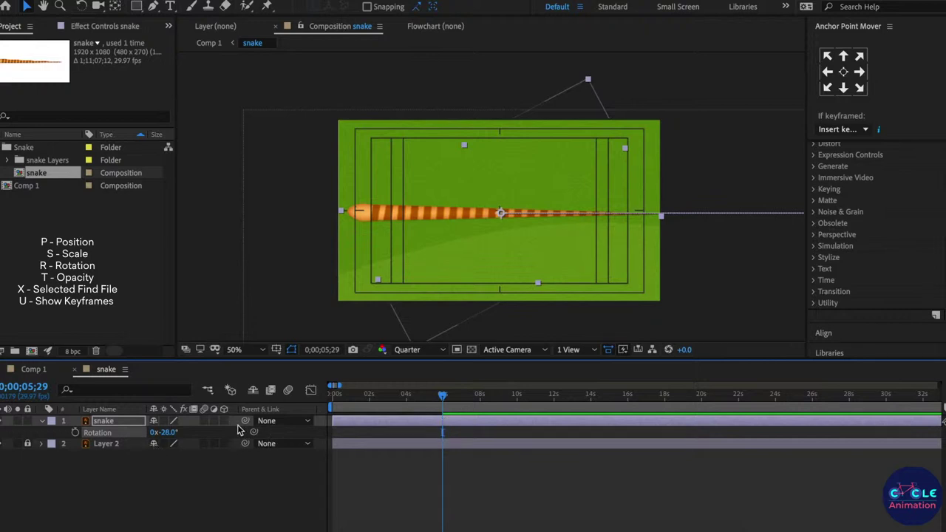
key(p)
click(441, 433)
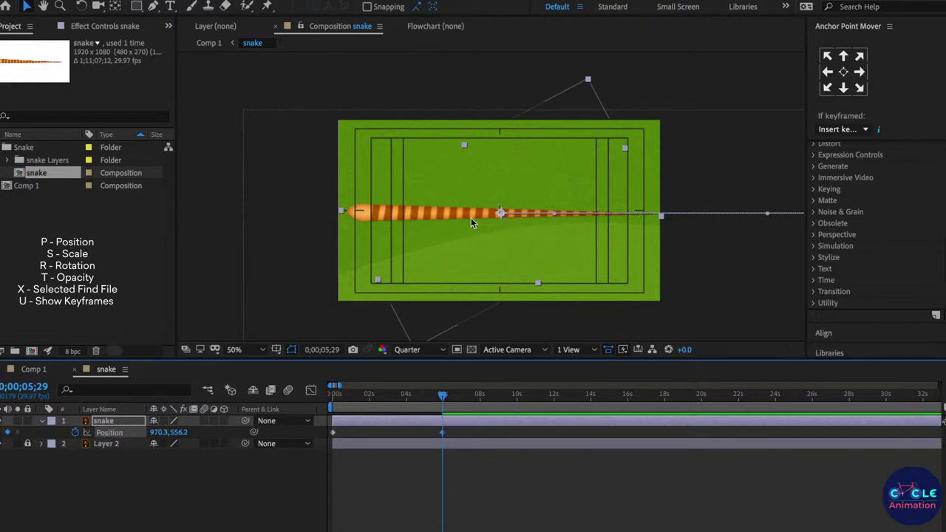
Move the snake's end position off the left edge and preview the slide.
drag(465, 215, 137, 218)
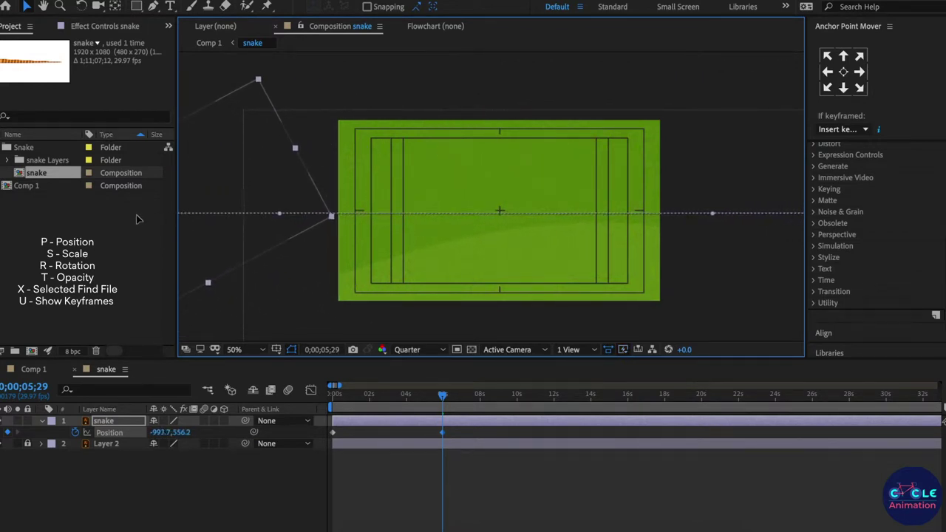
drag(442, 394, 302, 399)
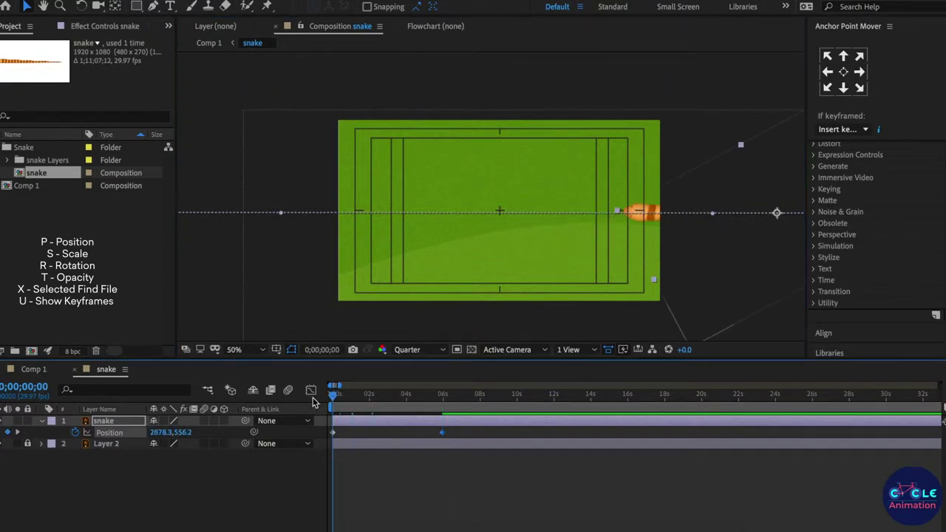
click(395, 507)
key(space)
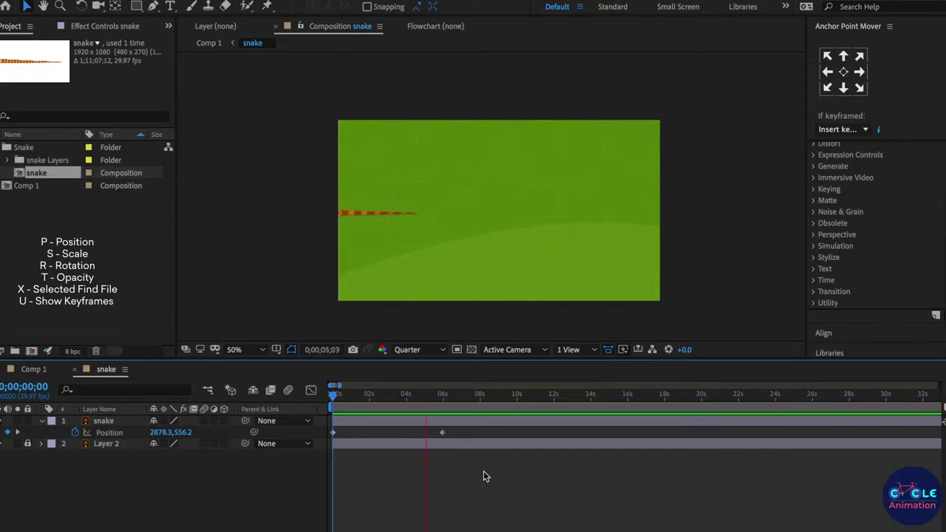
click(339, 390)
key(apostrophe)
key(space)
mouse_move(355, 402)
mouse_down()
mouse_move(436, 407)
mouse_move(380, 401)
mouse_up()
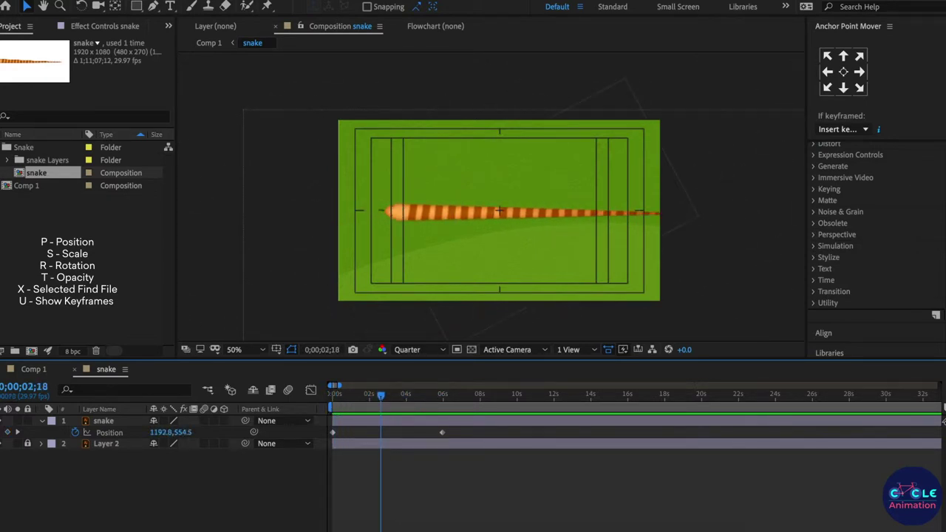
Show rulers and drag a horizontal guide across the field's middle.
key(ctrl+r)
drag(488, 58, 481, 215)
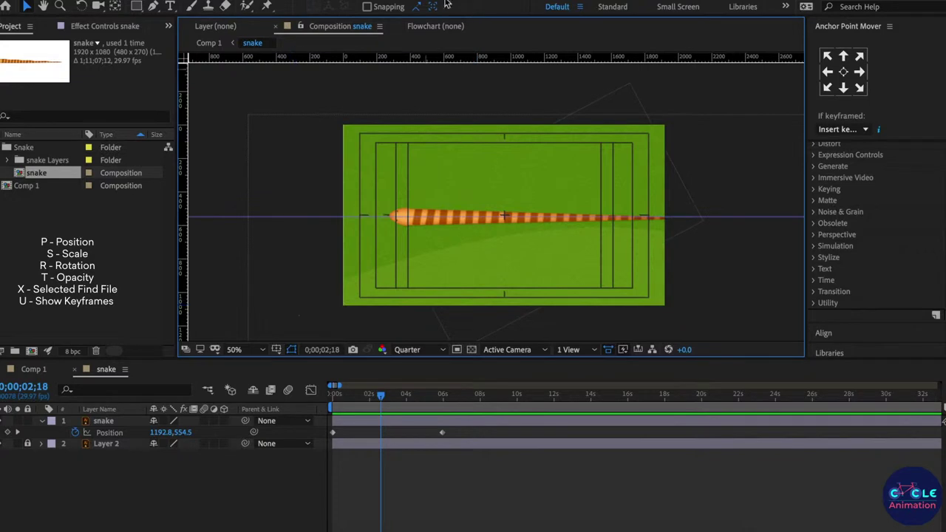
click(383, 485)
drag(363, 395, 304, 406)
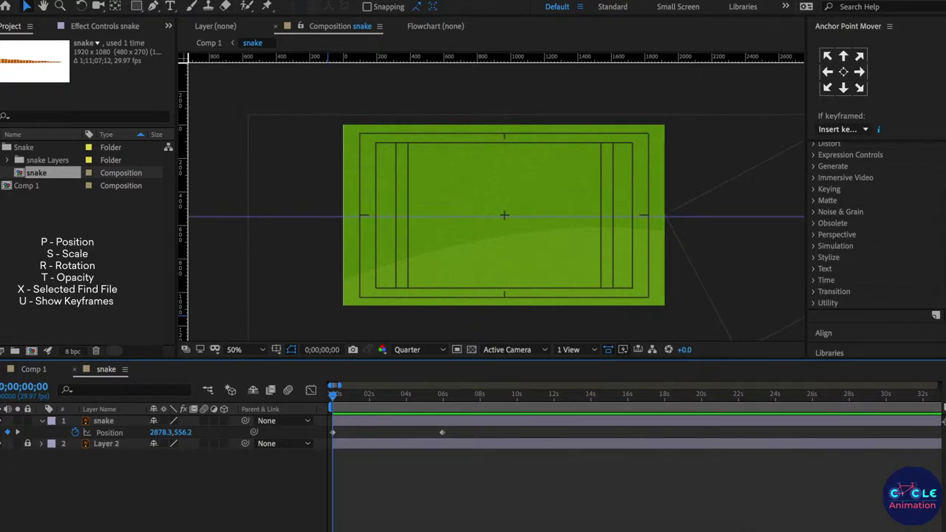
Add an adjustment layer above the snake and hide the green field layer.
click(251, 0)
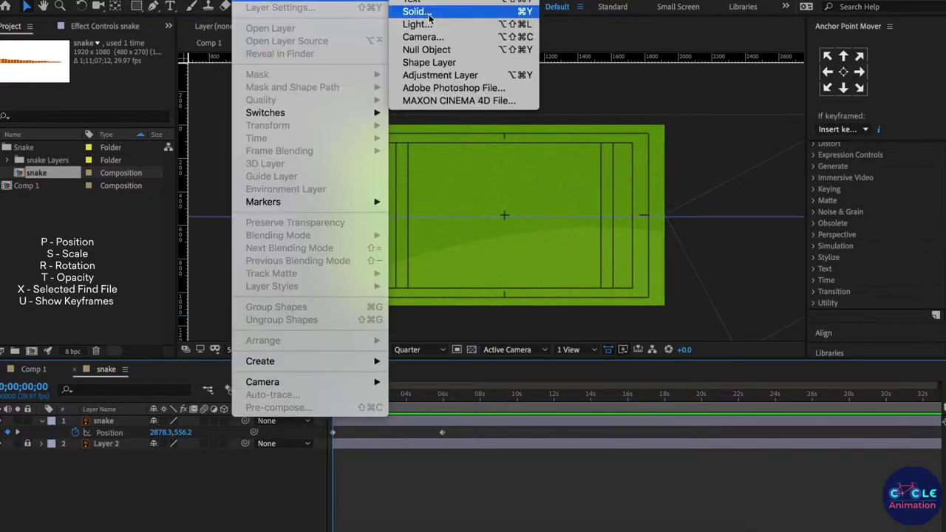
click(440, 75)
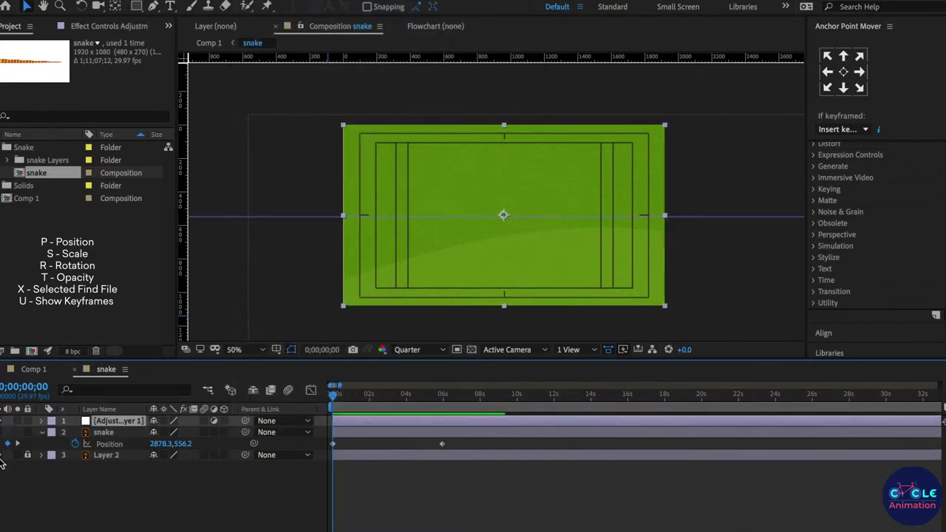
click(1, 457)
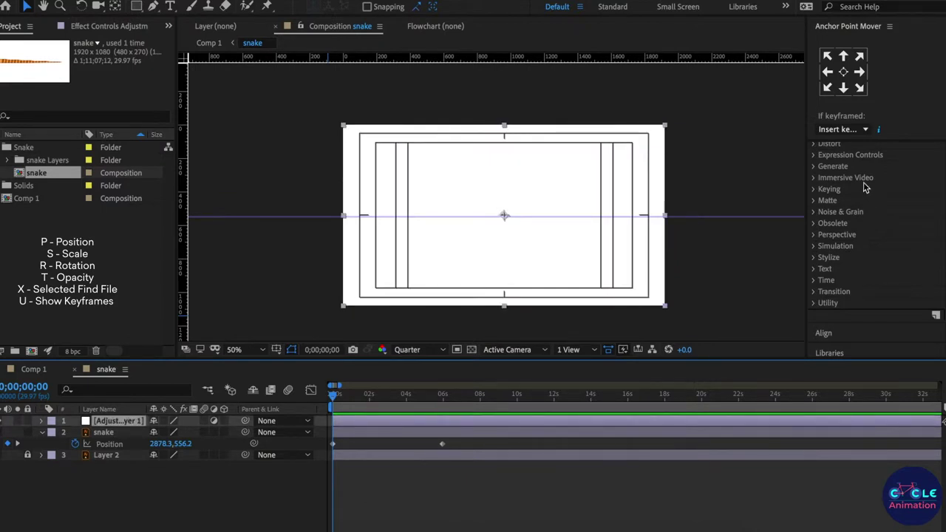
Search Effects & Presets for 'warp' to reveal Distort > Mesh Warp.
scroll(851, 202, up, 10)
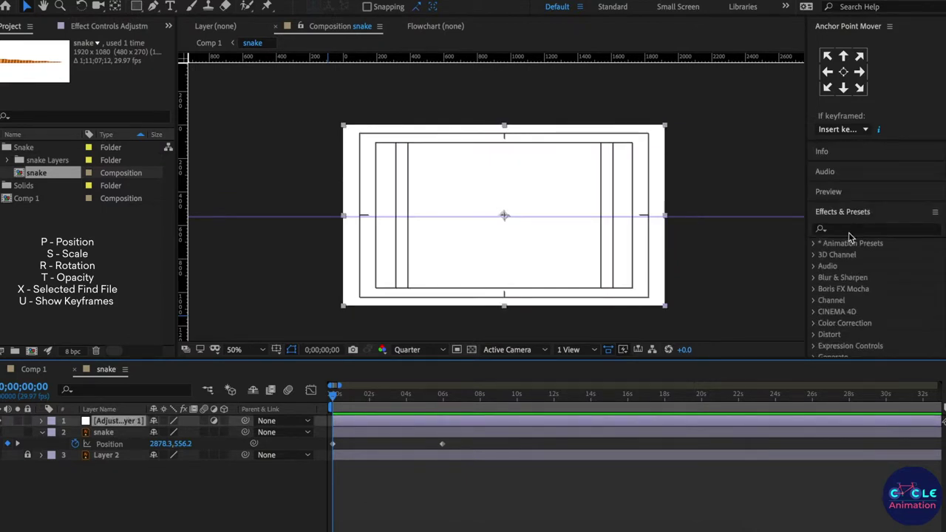
click(843, 233)
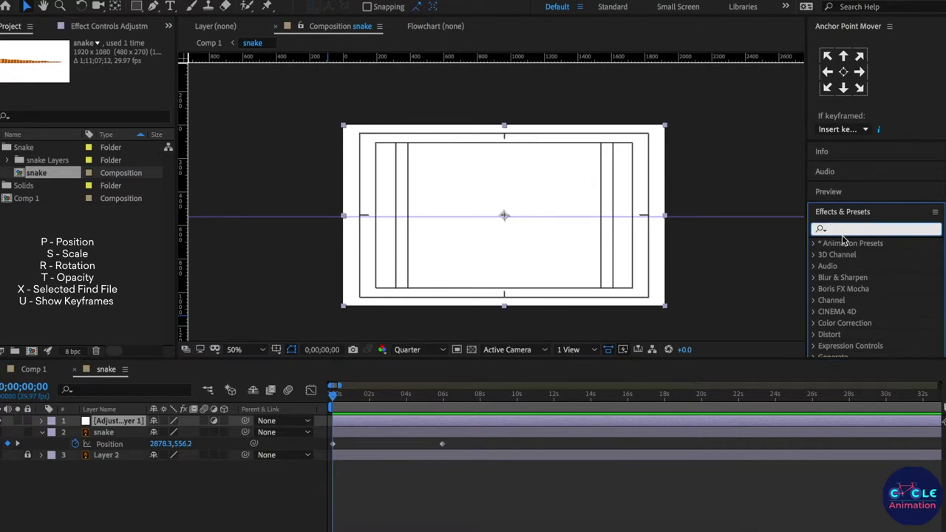
text(warp)
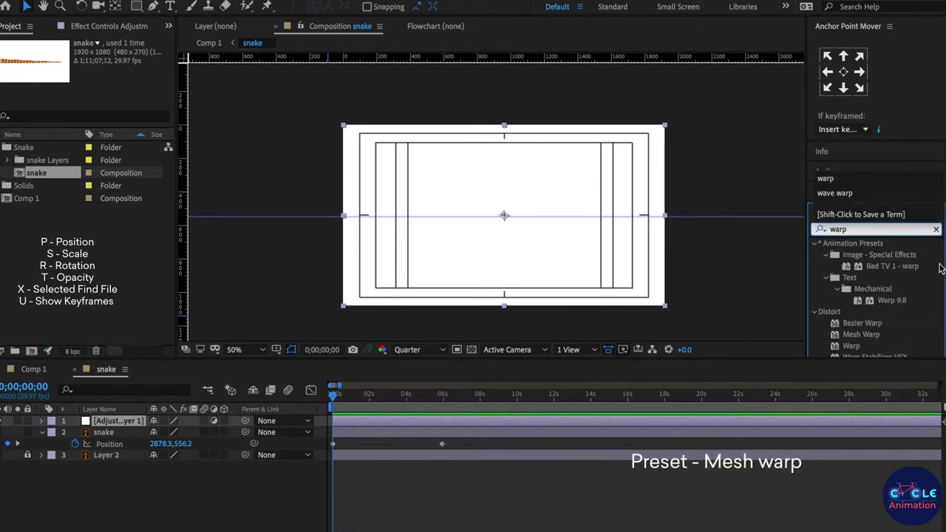
scroll(875, 281, down, 3)
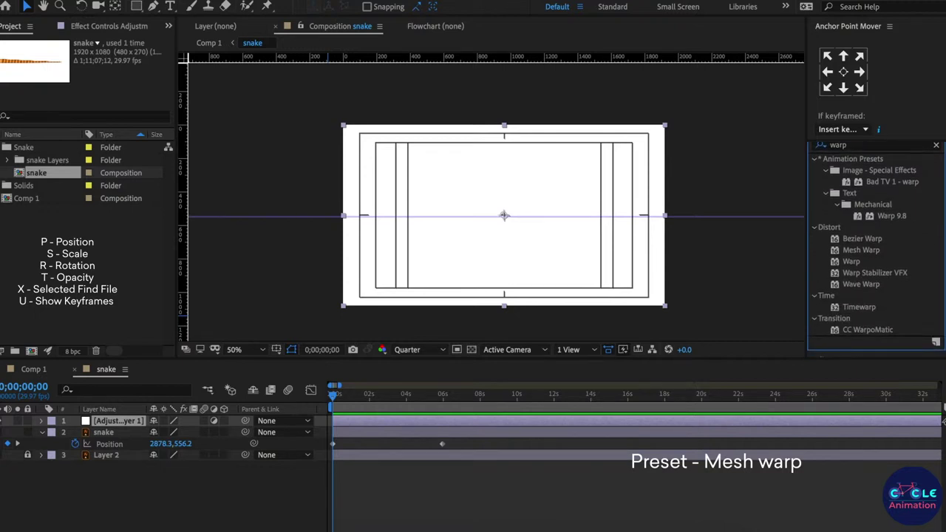
Apply Mesh Warp to Adjustment Layer 1 with Rows 9 and Columns 10.
double_click(874, 251)
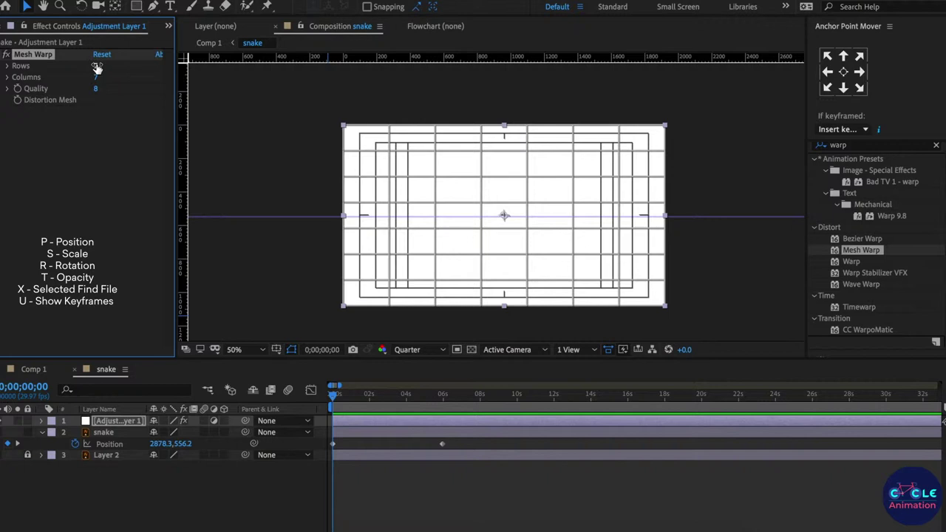
drag(99, 66, 100, 66)
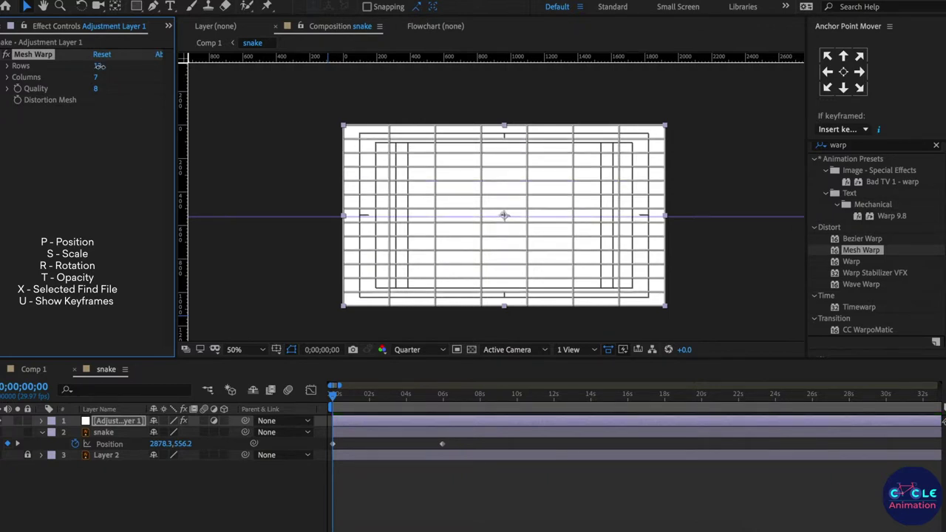
drag(99, 66, 100, 65)
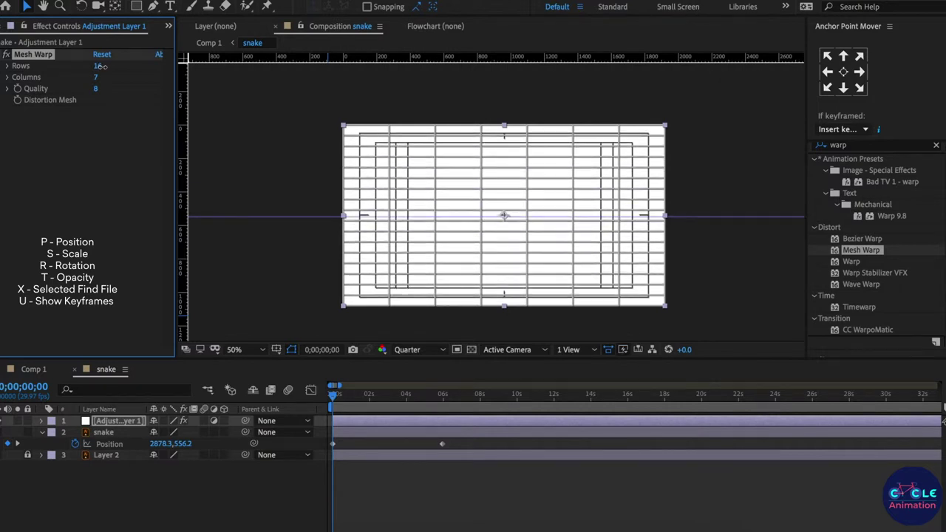
drag(99, 65, 100, 66)
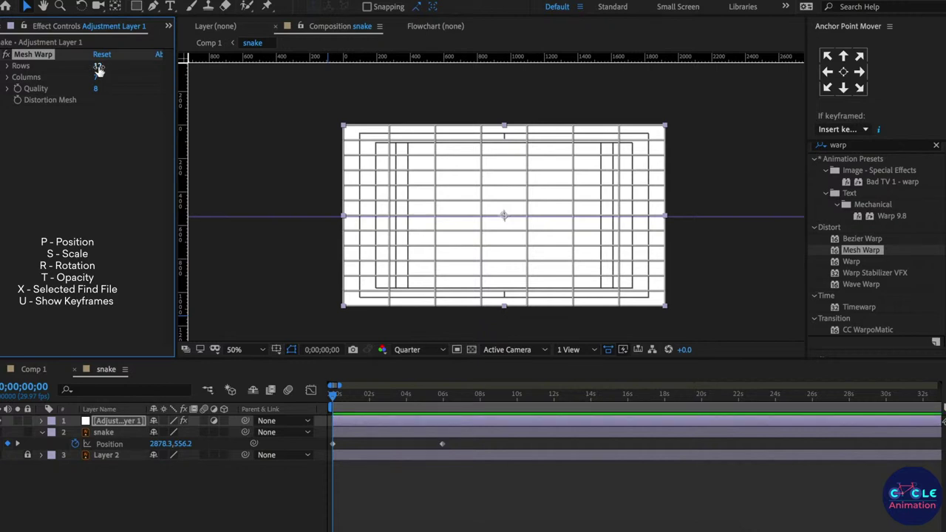
drag(98, 66, 99, 66)
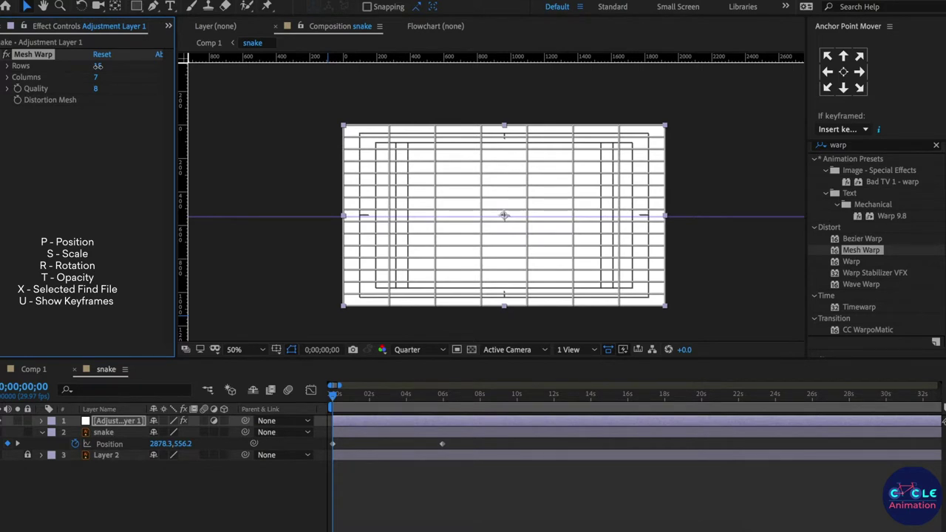
drag(95, 77, 98, 77)
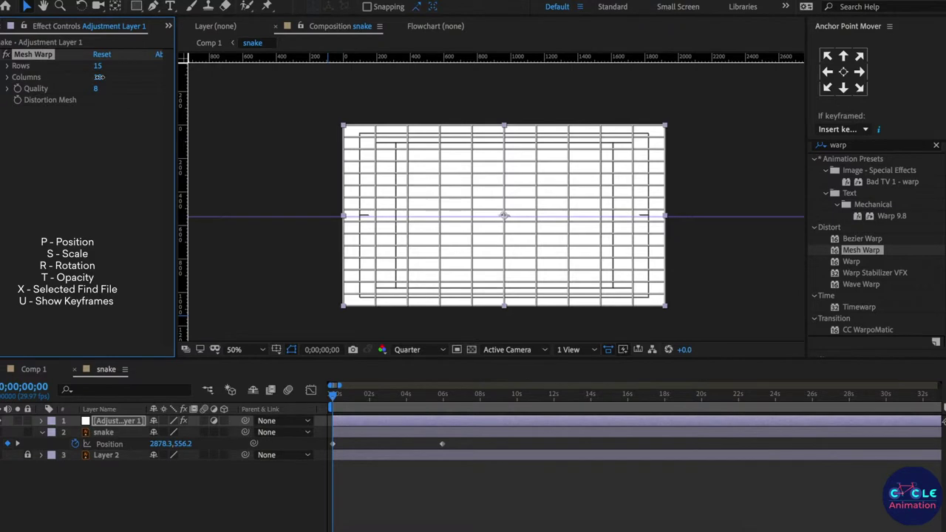
drag(98, 68, 95, 68)
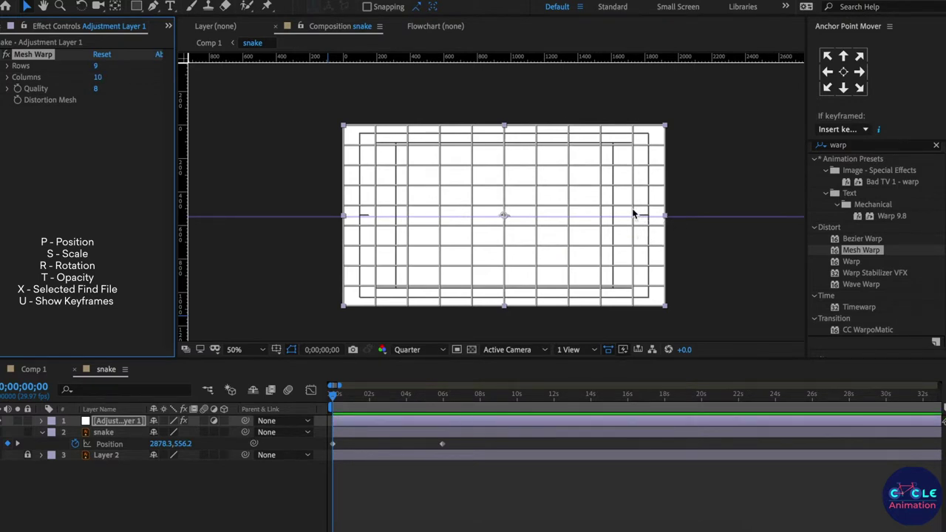
Select the mesh points in three alternating Mesh Warp grid columns.
click(599, 203)
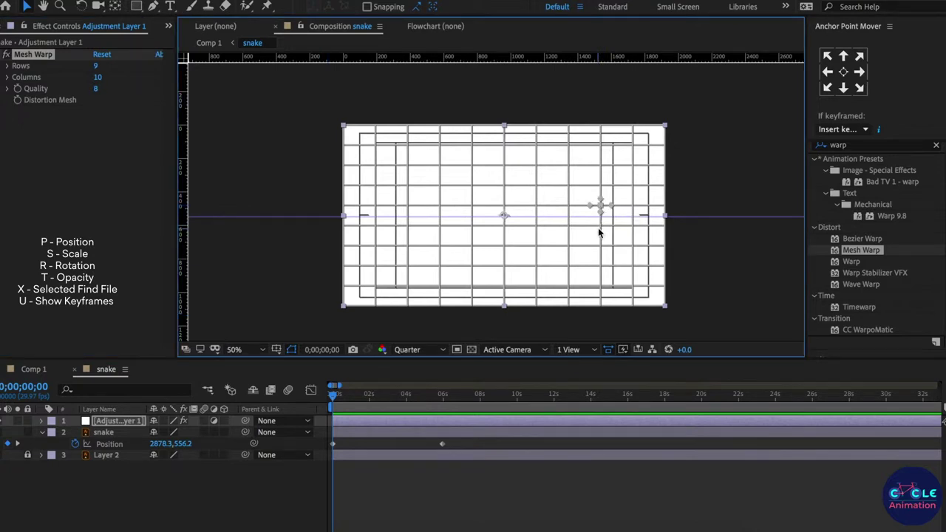
shift+click(600, 227)
shift+click(601, 247)
shift+click(600, 186)
shift+click(537, 186)
shift+click(538, 205)
shift+click(537, 225)
shift+click(538, 244)
click(473, 248)
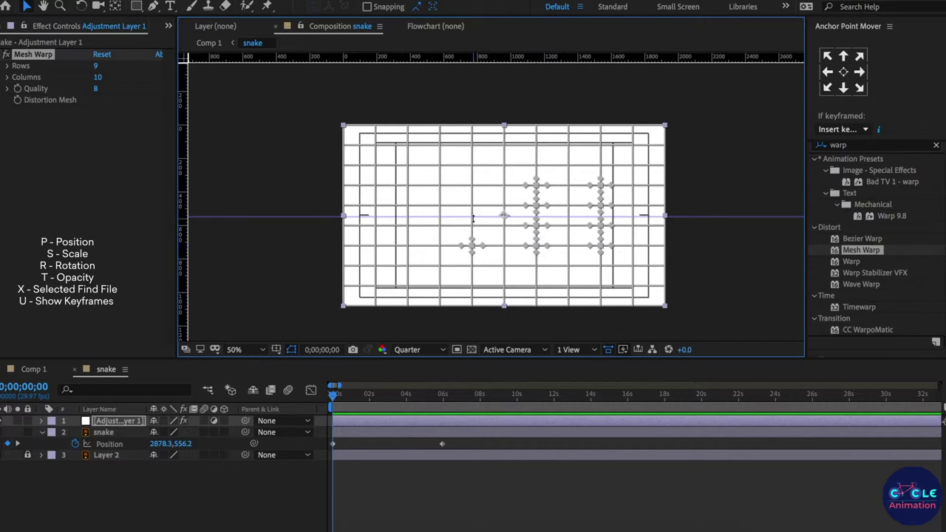
shift+click(473, 225)
shift+click(473, 205)
shift+click(473, 185)
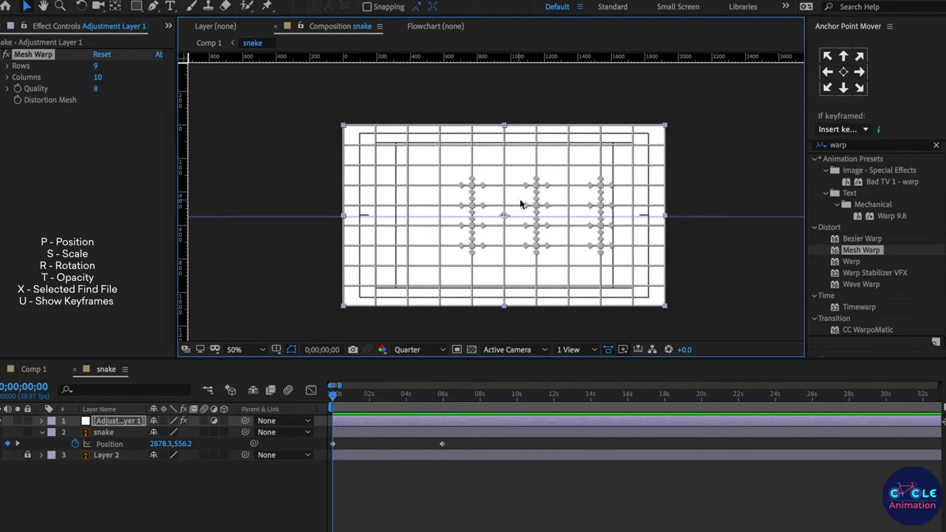
Reselect the vertices of five alternating mesh columns, from the rightmost to the leftmost.
click(633, 186)
shift+click(634, 207)
shift+click(634, 225)
shift+click(634, 246)
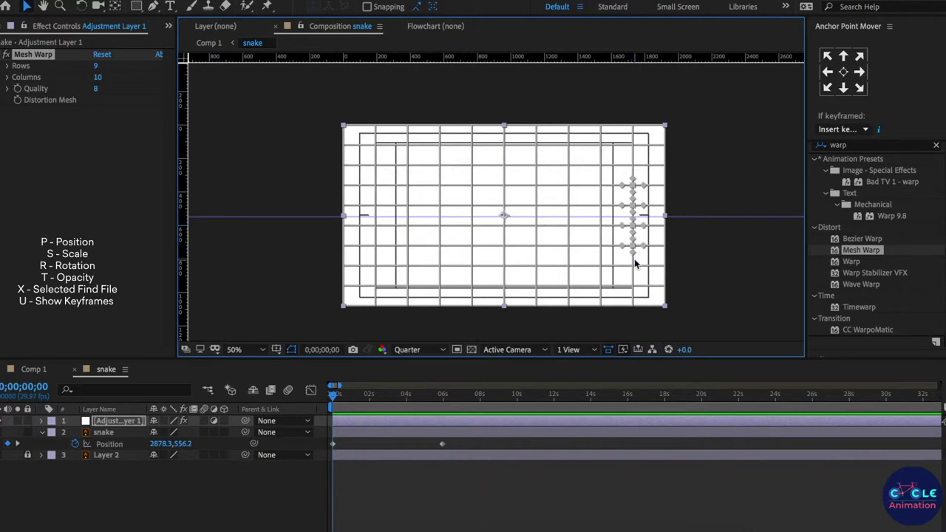
shift+click(568, 189)
shift+click(568, 208)
shift+click(568, 228)
shift+click(568, 247)
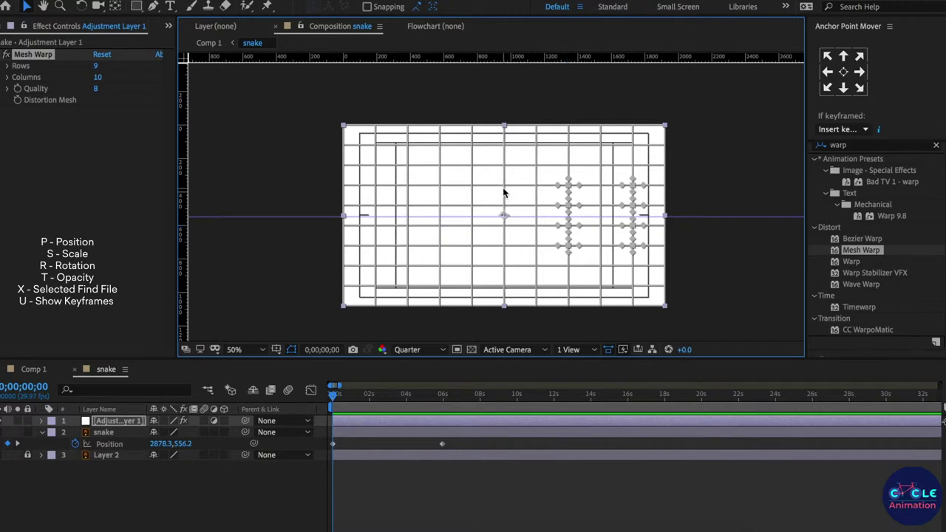
shift+click(505, 188)
shift+click(504, 207)
shift+click(505, 246)
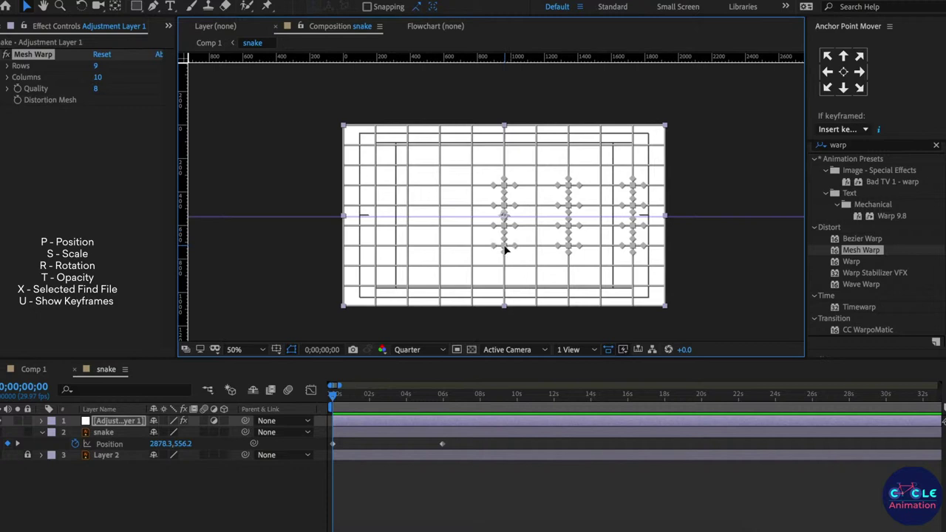
shift+click(440, 207)
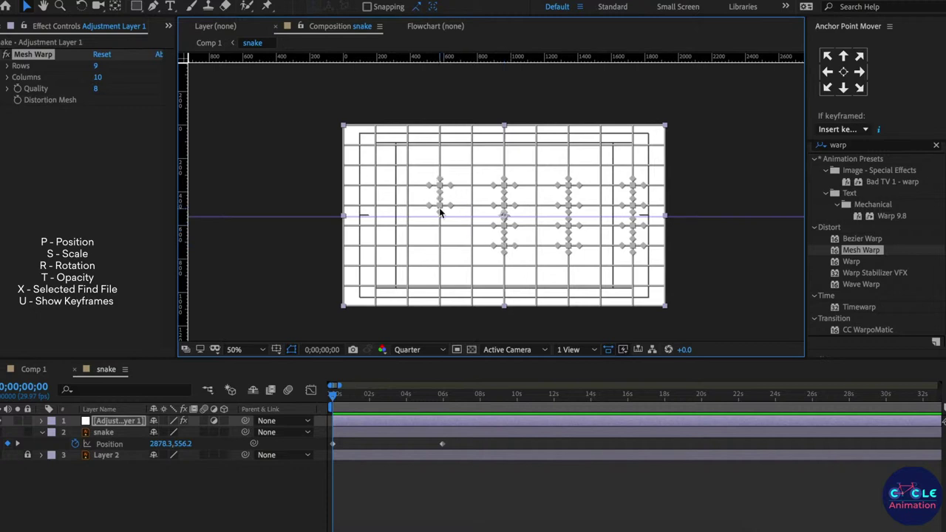
shift+click(440, 227)
shift+click(440, 245)
shift+click(376, 186)
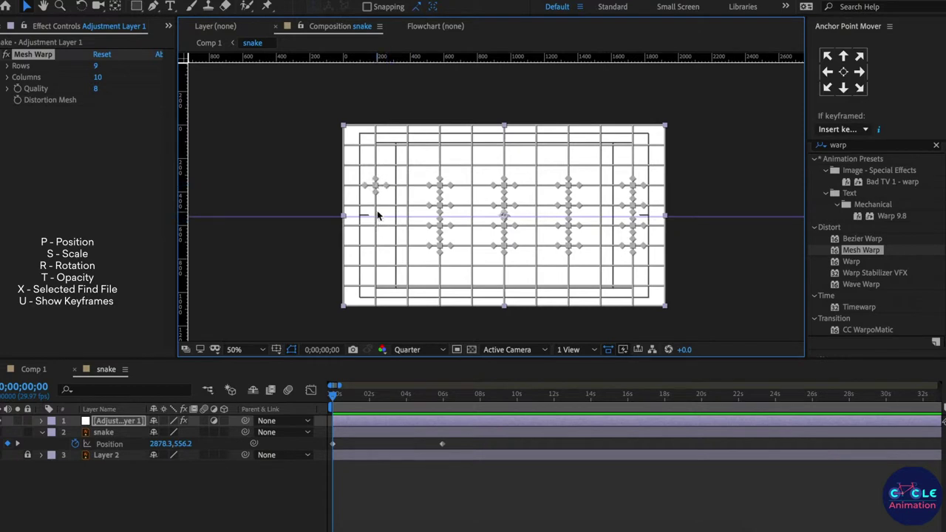
shift+click(377, 206)
shift+click(376, 226)
Pull the selected points down to bend the rows into waves, then deselect.
drag(441, 230, 443, 242)
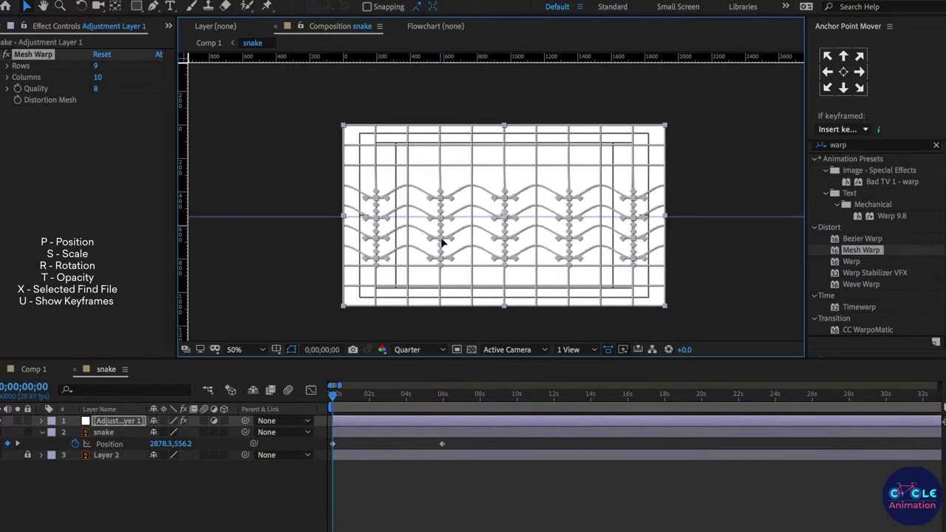
drag(441, 243, 442, 248)
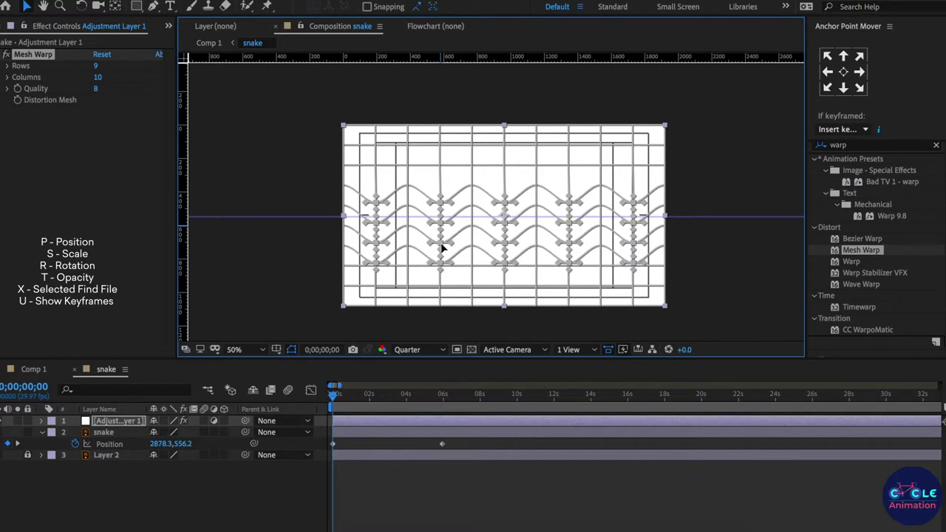
click(373, 481)
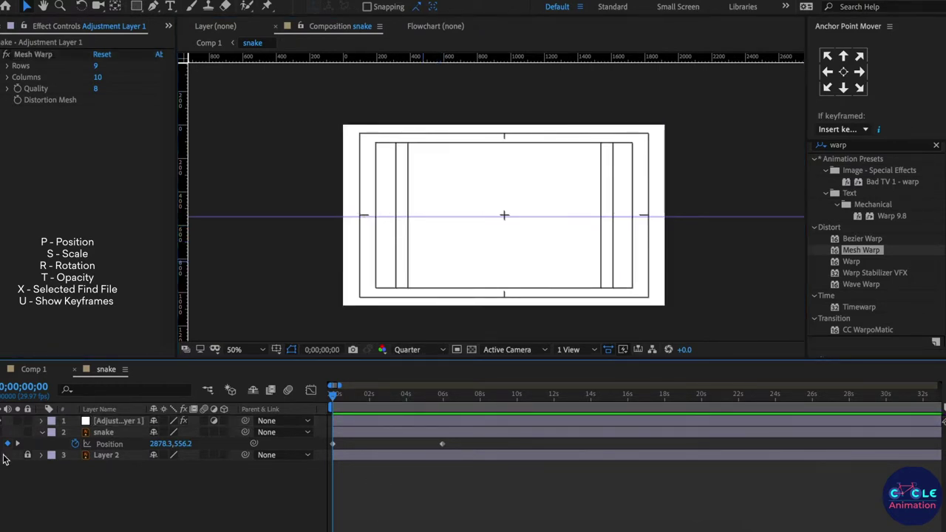
Scrub ahead in time to see the snake wiggle through the mesh.
click(113, 435)
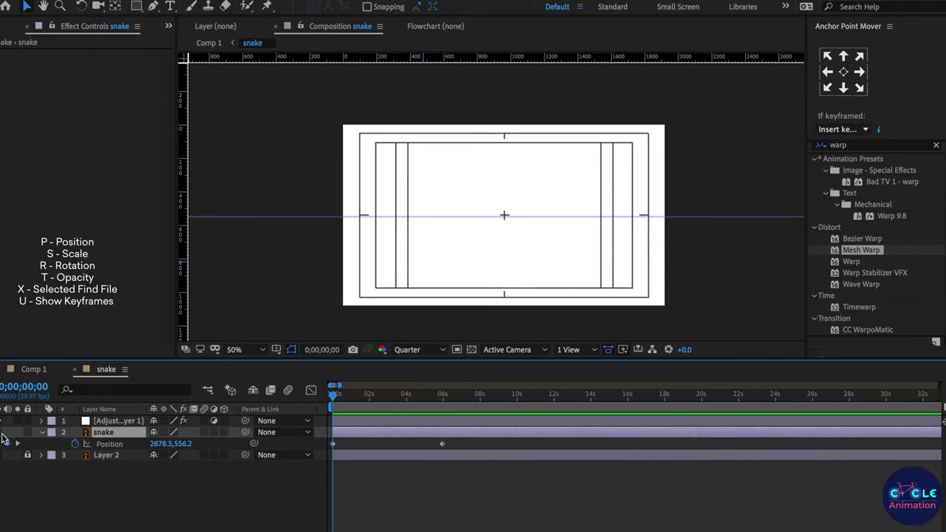
click(400, 463)
mouse_move(337, 400)
mouse_down()
mouse_move(400, 405)
mouse_move(385, 403)
mouse_up()
Raise the adjustment layer's Mesh Warp Quality from 8 to 10.
click(389, 420)
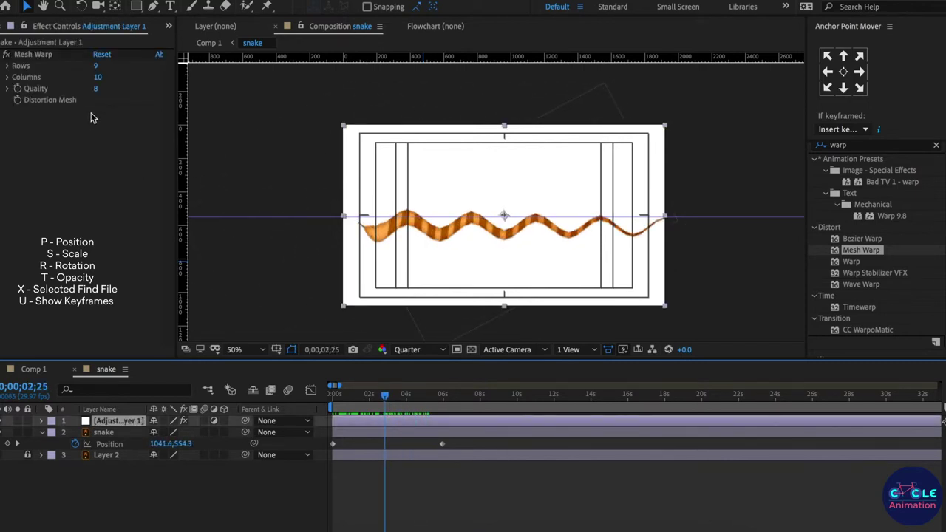
drag(97, 91, 114, 89)
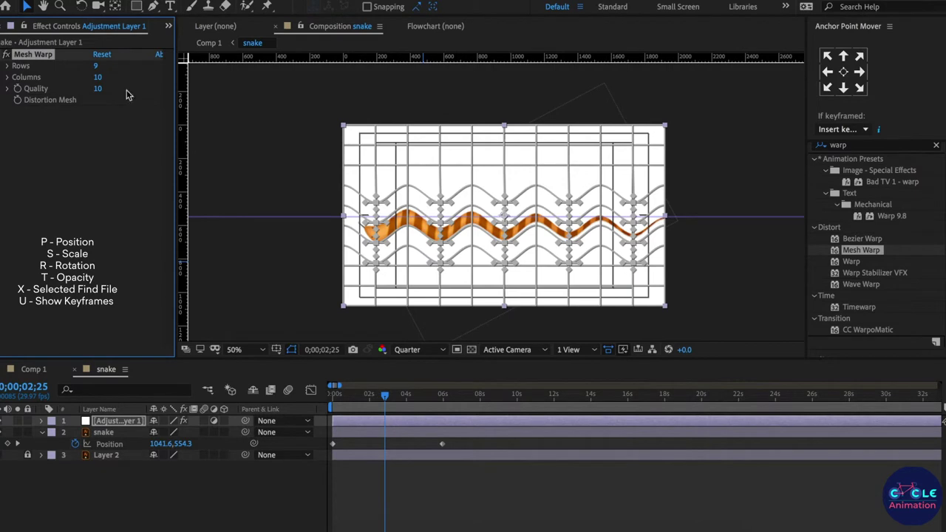
click(398, 478)
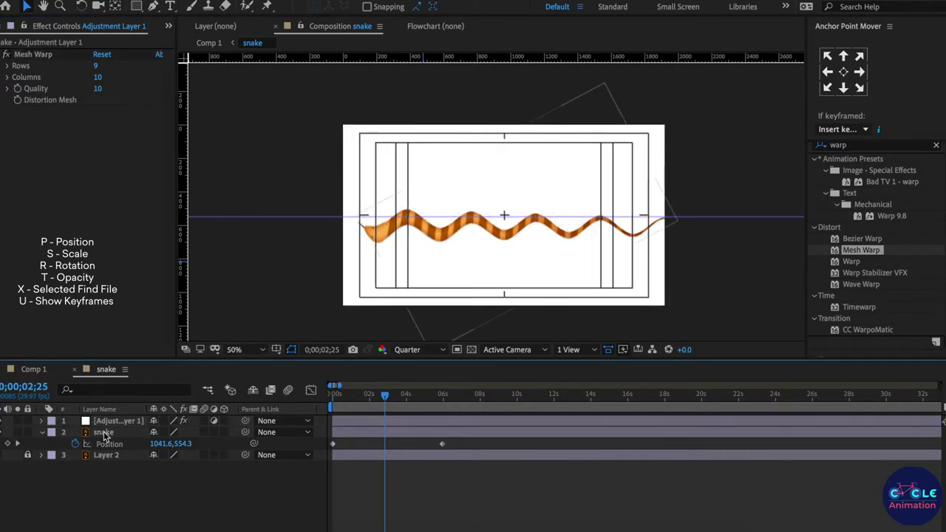
click(104, 434)
shift+click(111, 421)
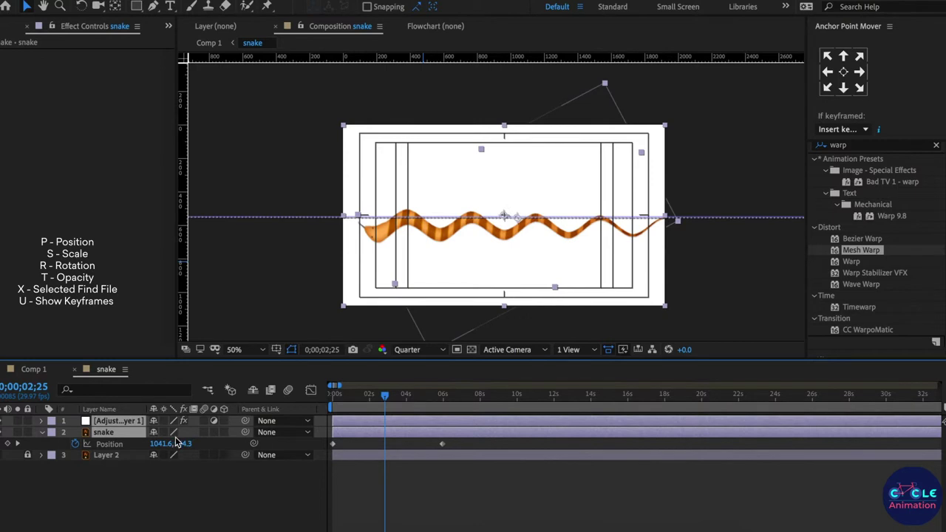
Pre-compose the snake and adjustment layers into a precomp named 'snake'.
key(ctrl+shift+c)
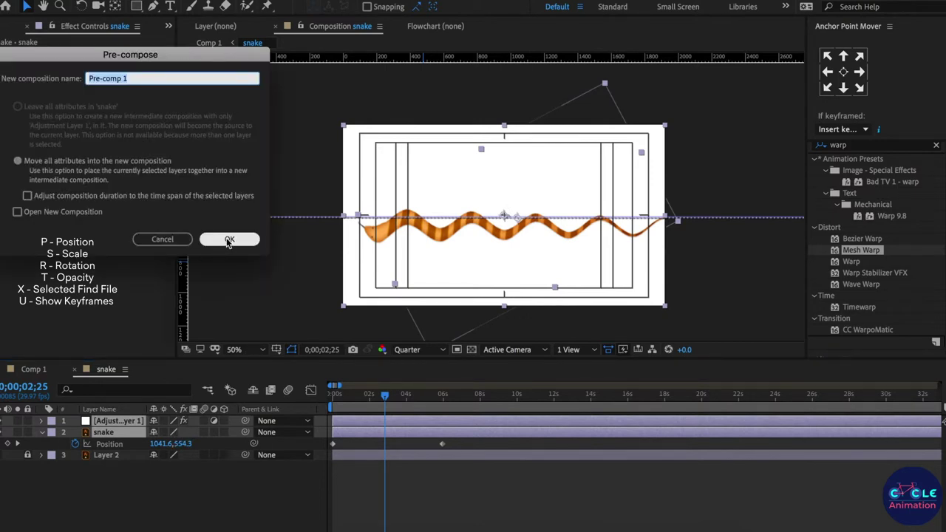
text(snake)
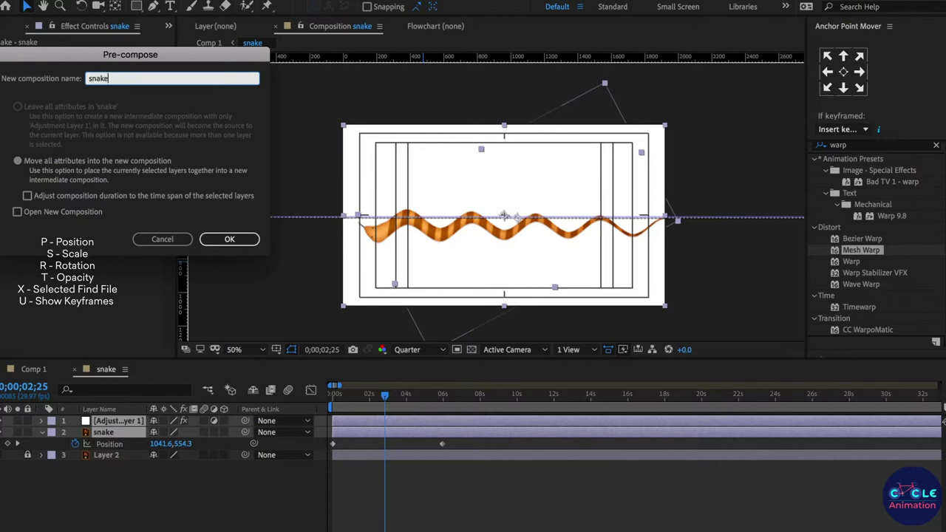
key(Return)
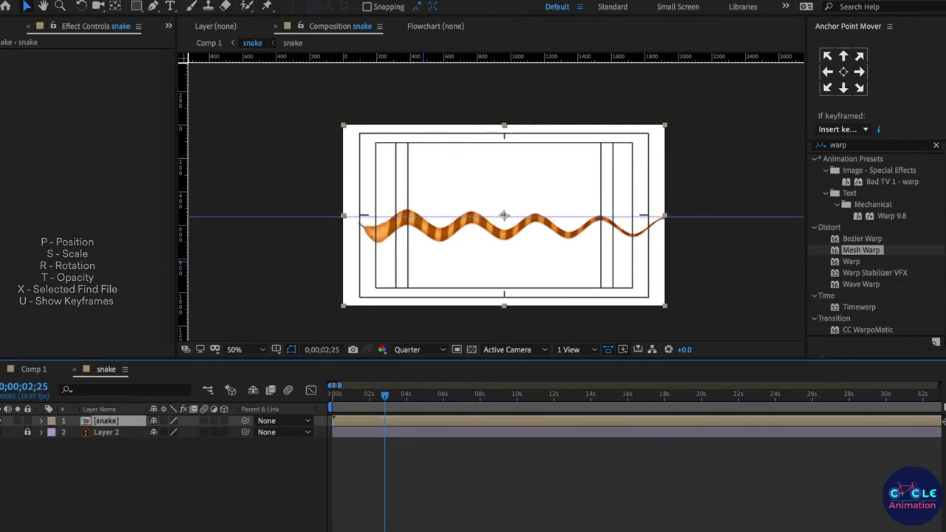
Show the green field layer and preview the snake from the start.
click(3, 433)
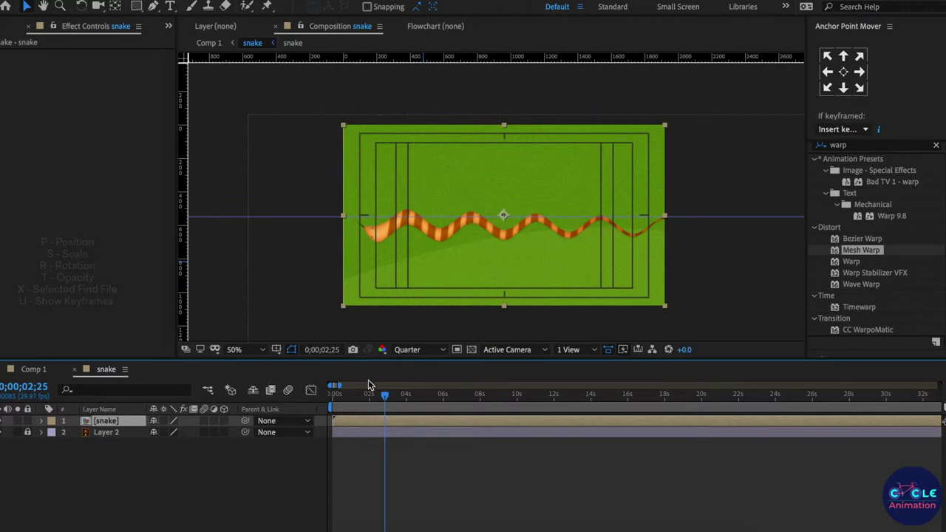
drag(383, 394, 334, 394)
click(374, 472)
key(space)
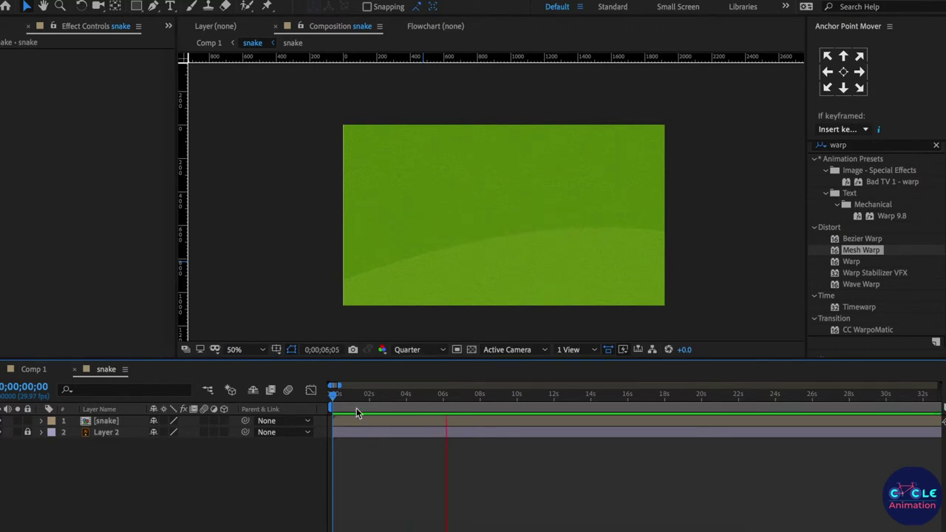
Duplicate the snake precomp, start it slightly later, and nudge it lower.
key(space)
key(space)
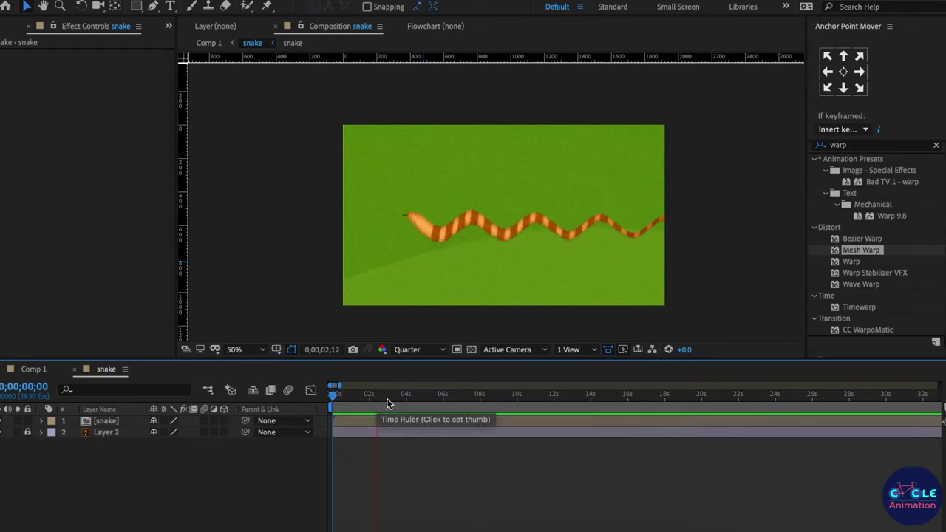
click(388, 420)
key(ctrl+d)
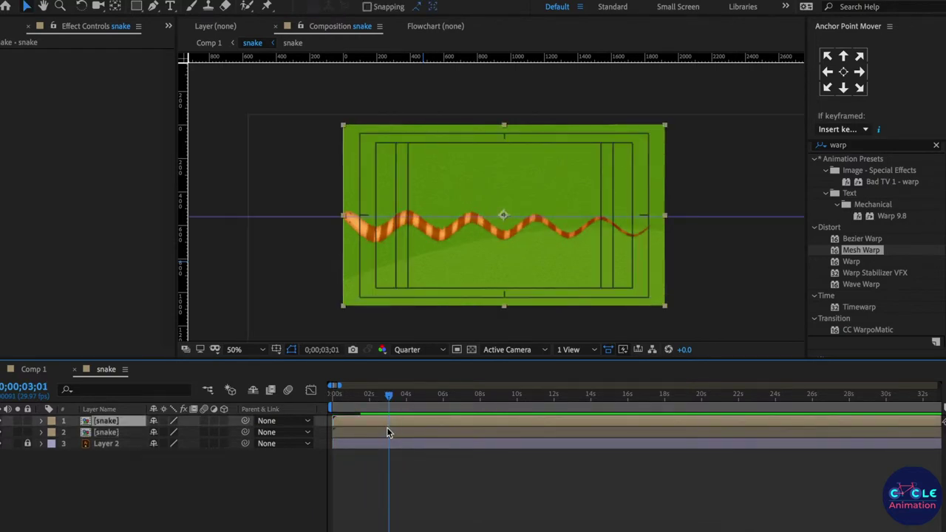
drag(382, 421, 401, 423)
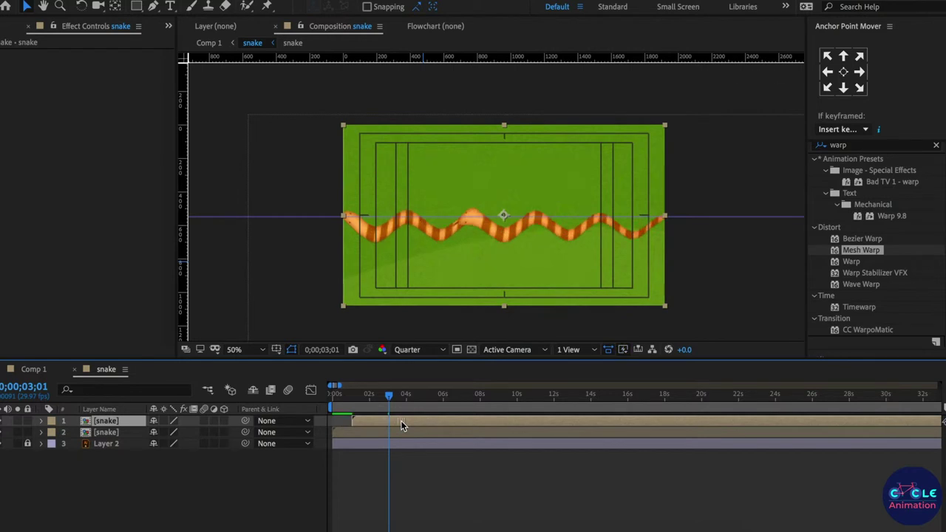
key(shift+Down)
key(shift+Down)
key(shift+Down)
key(shift+Down)
key(shift+Down)
key(shift+Down)
key(shift+Down)
key(shift+Down)
key(shift+Down)
key(shift+Down)
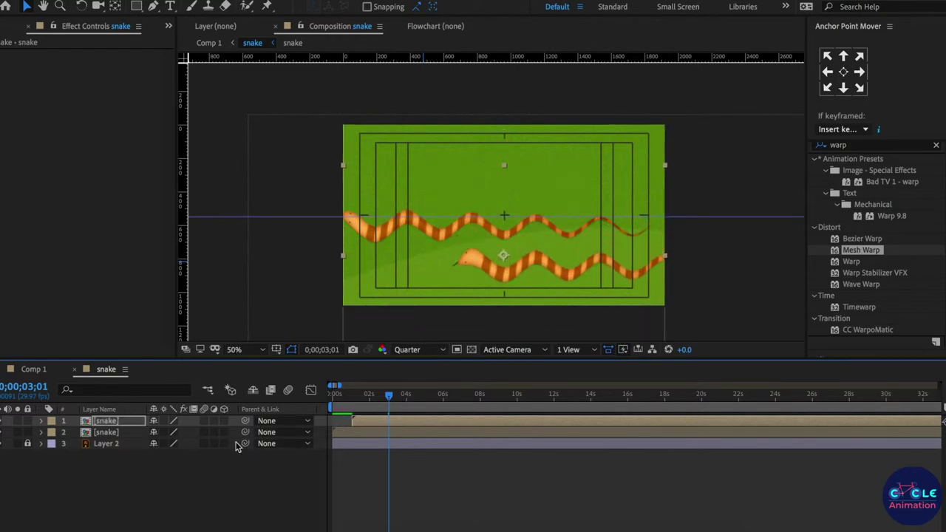
End the work area at 0;00;07;11 and preview the two snakes from the start.
drag(334, 400, 467, 405)
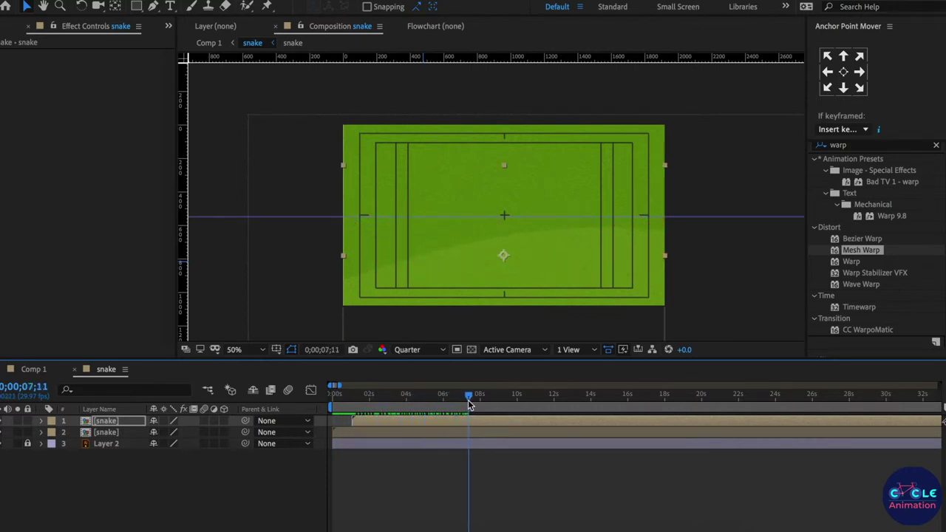
click(456, 471)
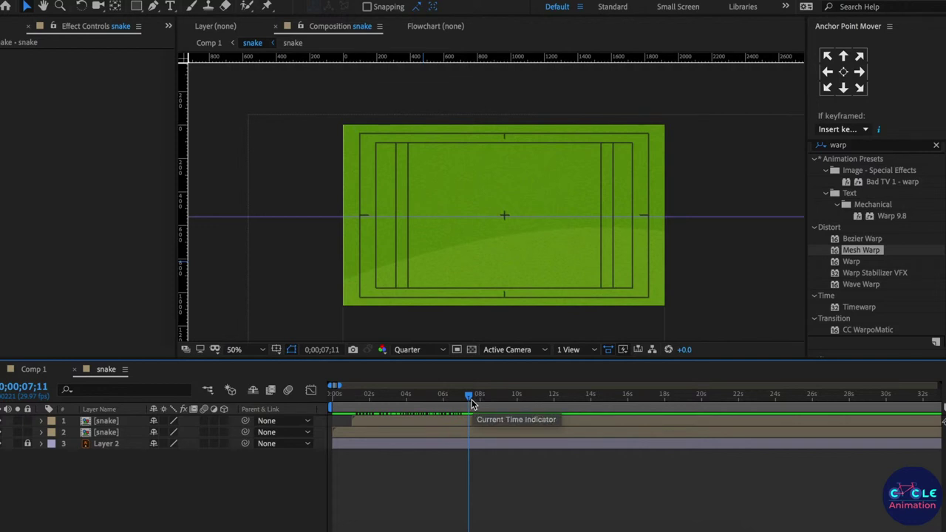
key(n)
key(Home)
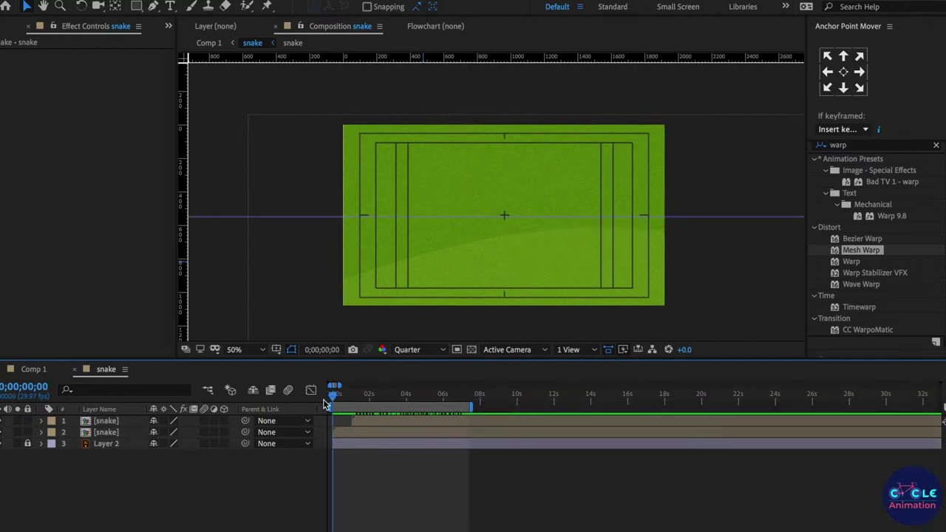
key(space)
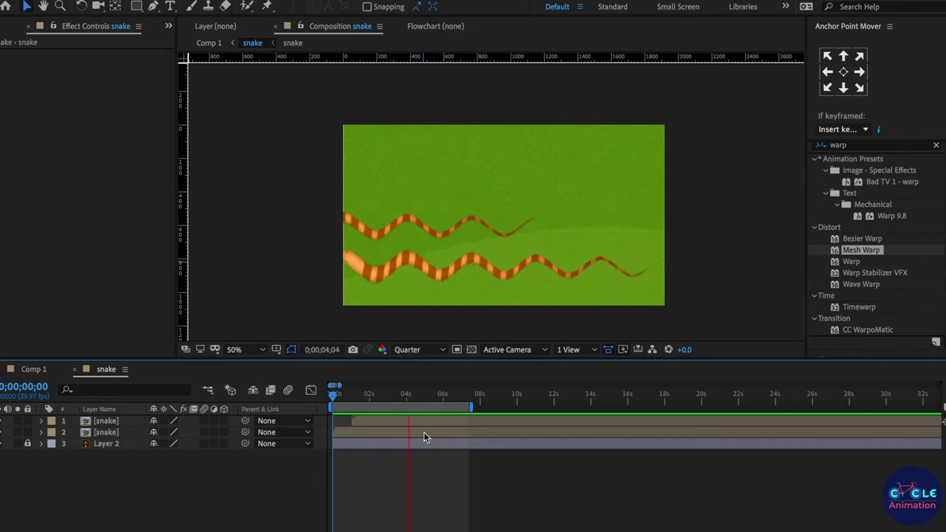
click(372, 397)
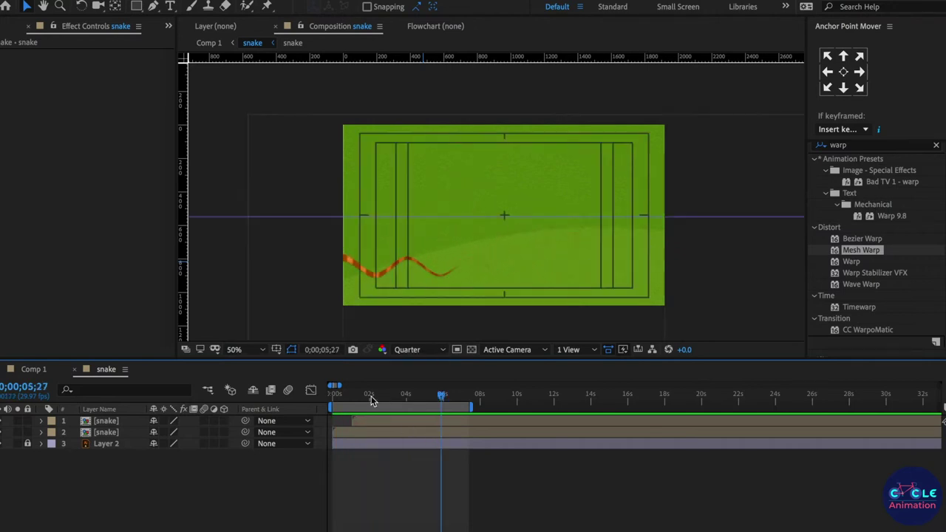
Duplicate the top snake layer again and drag the copy up toward the top of the field.
click(385, 419)
key(ctrl+d)
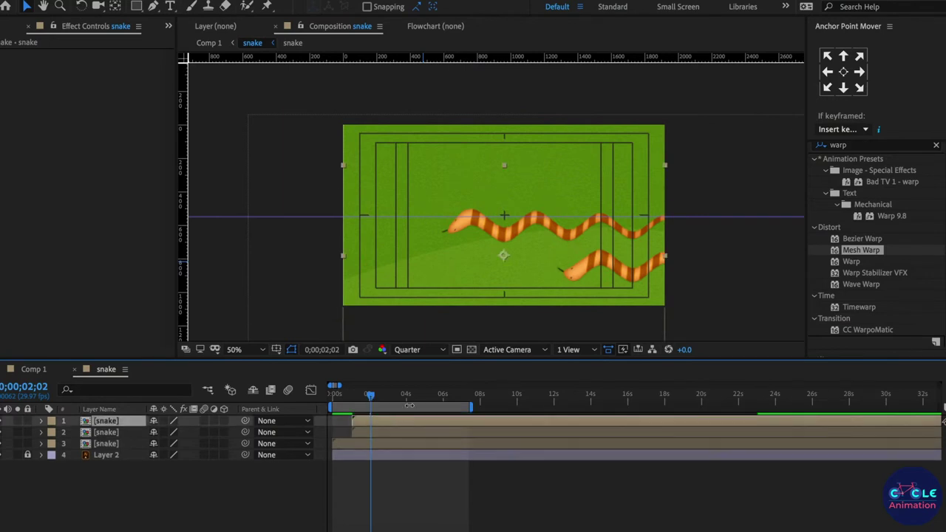
click(602, 231)
drag(603, 231, 713, 179)
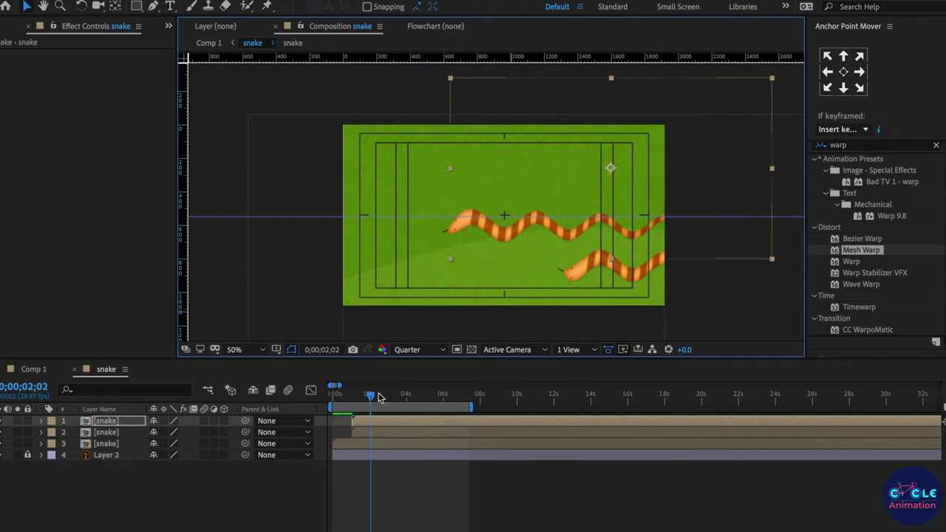
Delay the third snake to start about two seconds in, nudge it left, and preview all three.
mouse_move(361, 427)
mouse_down()
mouse_move(386, 427)
mouse_move(424, 399)
mouse_up()
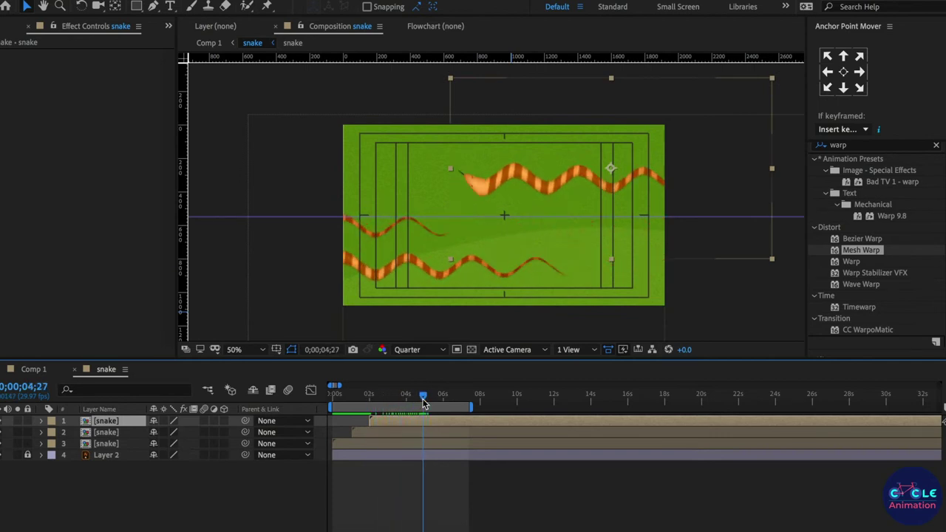
drag(566, 191, 453, 191)
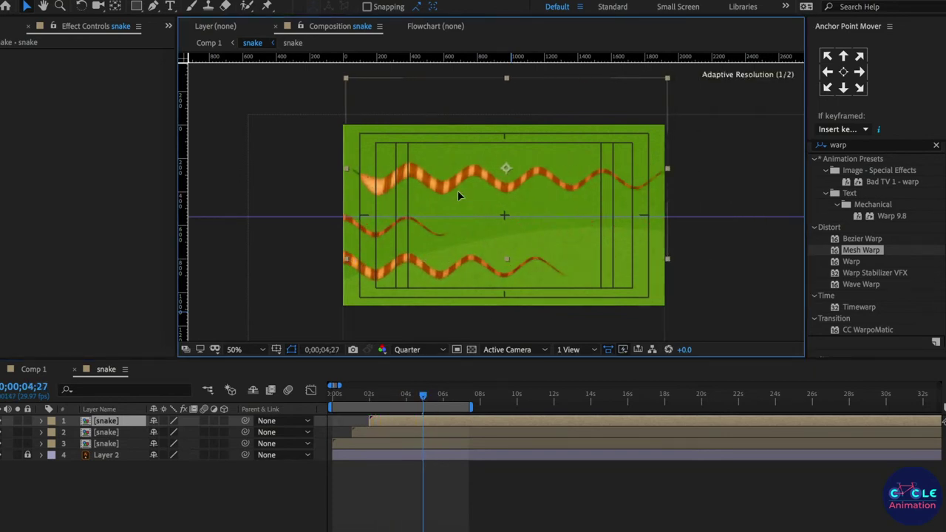
drag(454, 196, 457, 195)
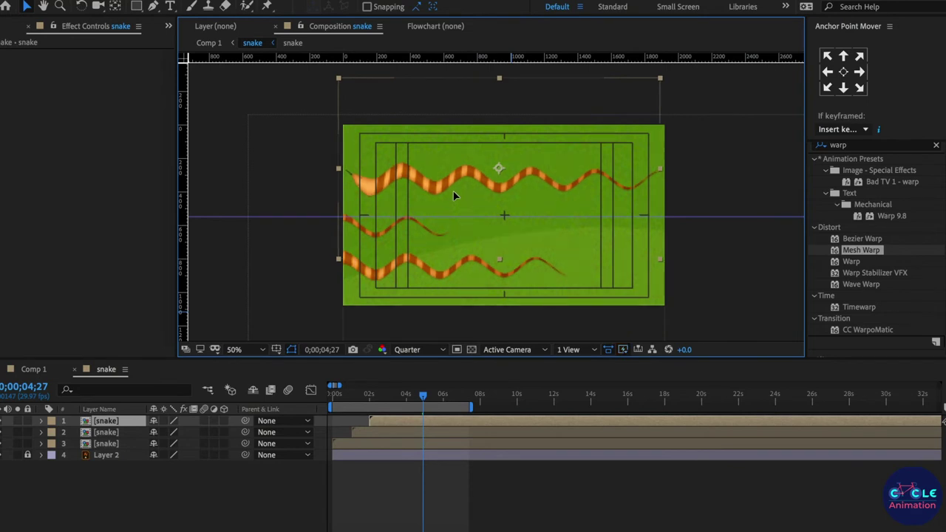
key(space)
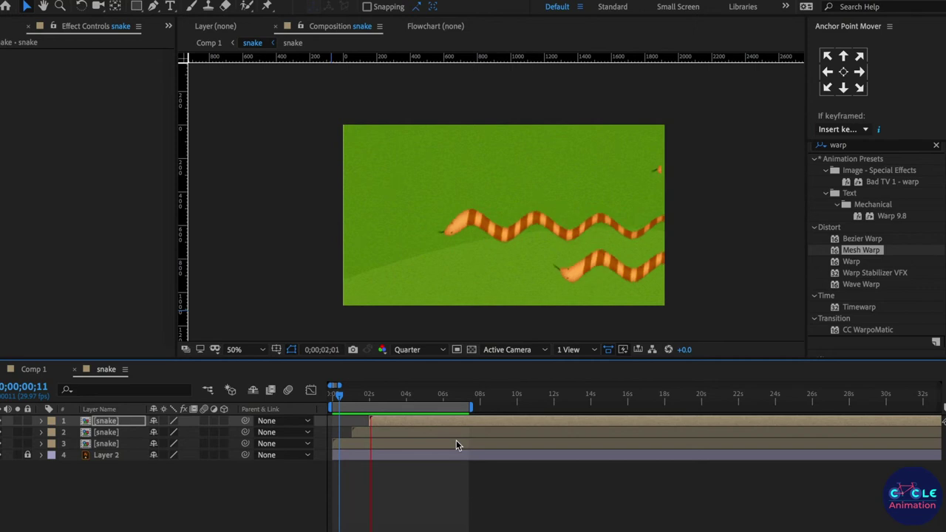
Search 'color' in Effects & Presets, apply Color Balance to the top snake, and set Shadow Red Balance to -92.
key(space)
click(821, 234)
text(color)
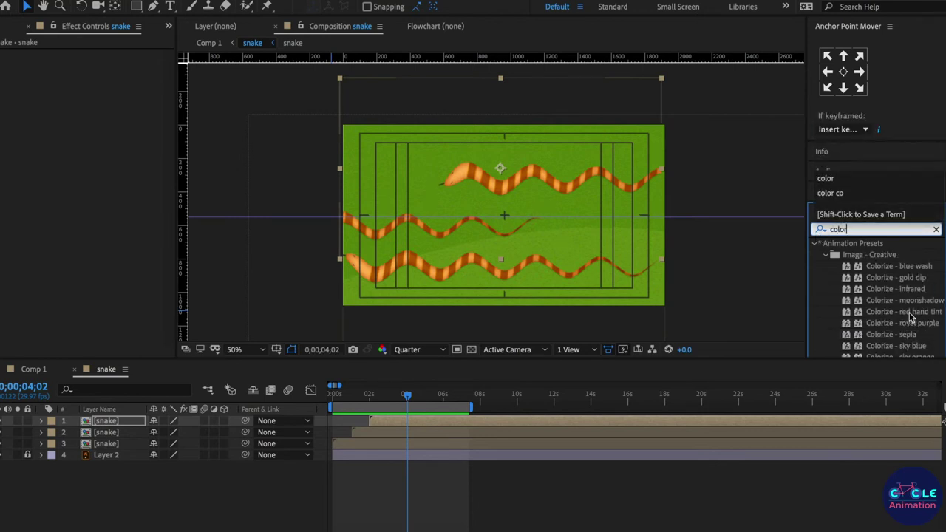
scroll(911, 316, down, 3)
scroll(910, 316, down, 3)
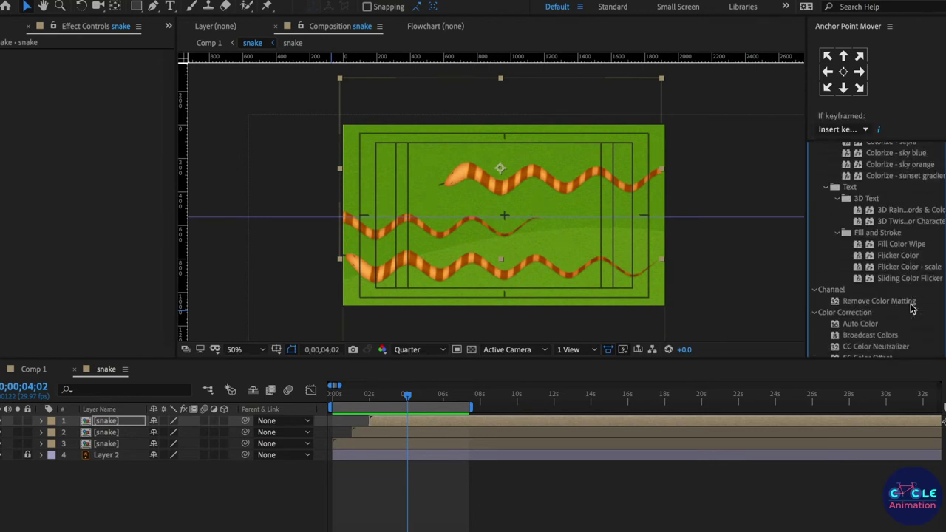
scroll(906, 312, down, 3)
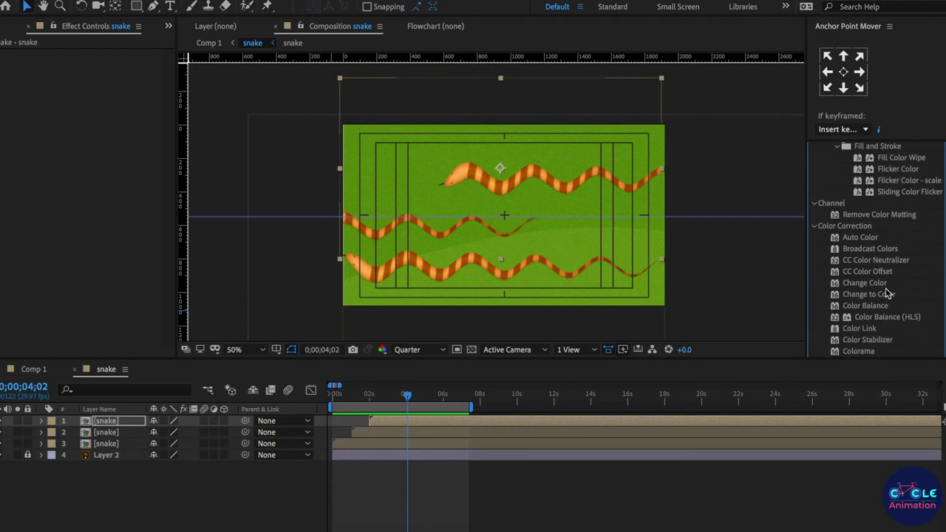
scroll(888, 294, down, 1)
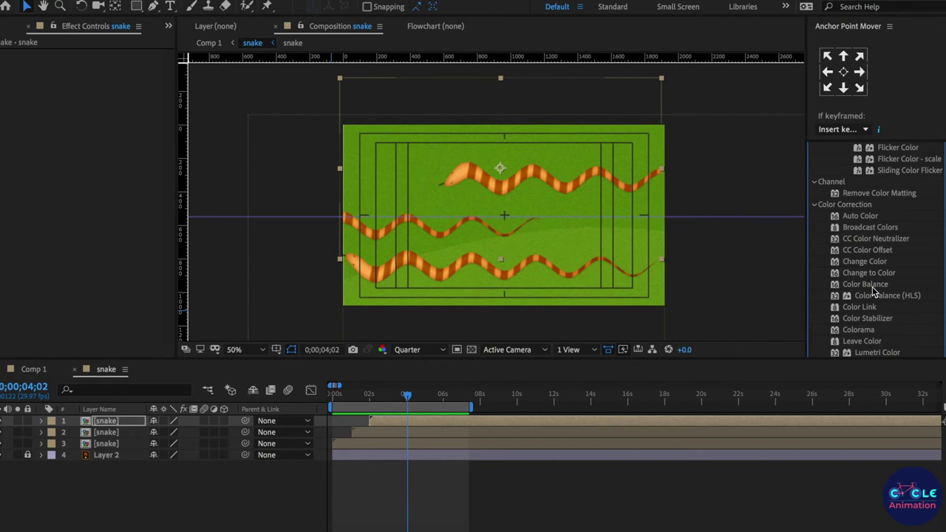
double_click(872, 287)
mouse_move(96, 66)
mouse_down()
mouse_move(147, 66)
mouse_move(22, 83)
mouse_up()
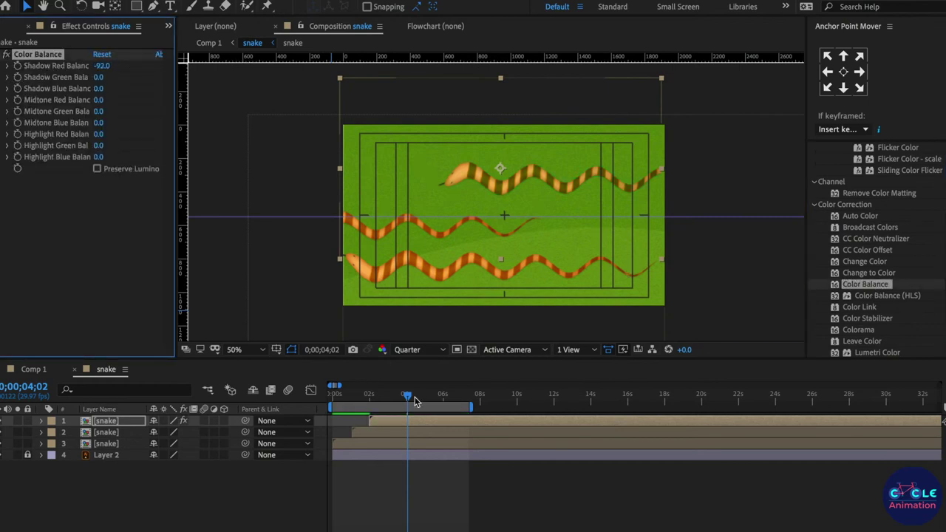
Copy the top snake's Color Balance effect and paste it onto the lower snake layer.
click(425, 437)
click(378, 421)
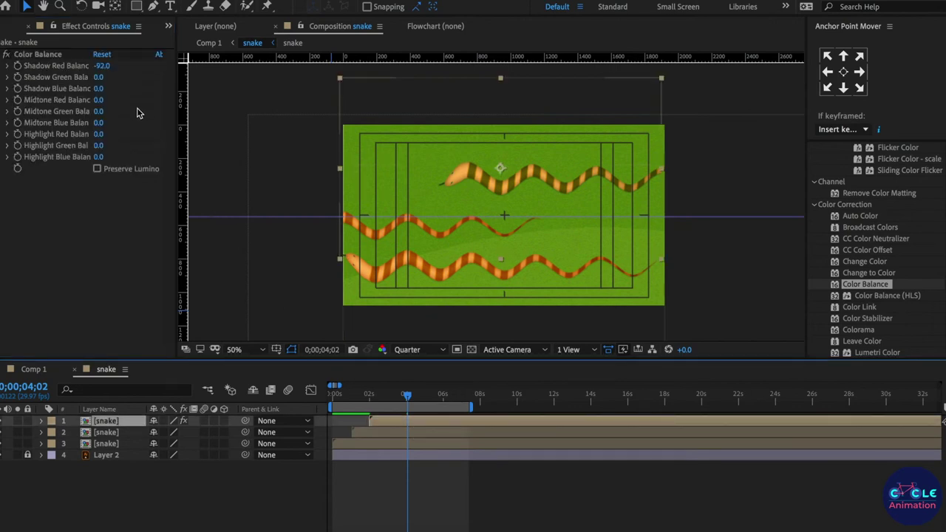
click(62, 58)
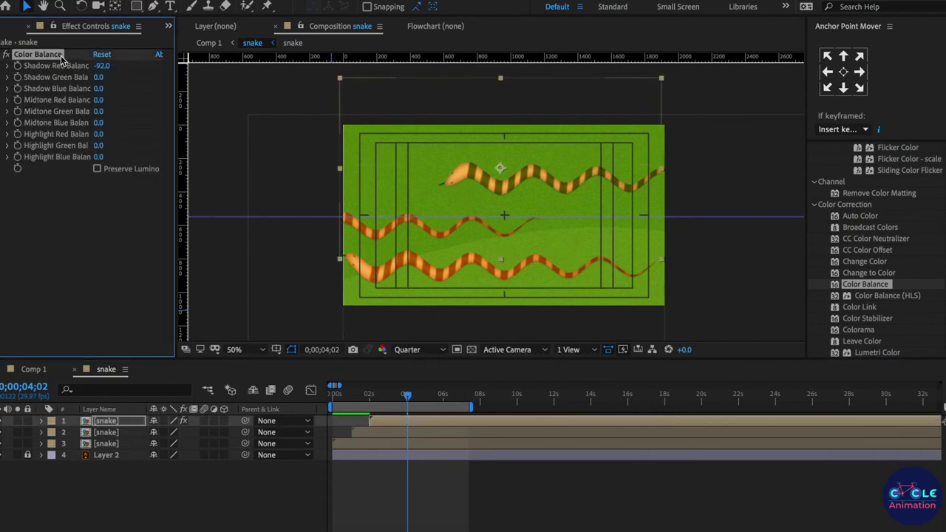
click(467, 433)
key(ctrl+v)
Set midtone red/blue 100, highlight red 65, highlight blue -100, shadow blue 100, shadow green 30, then replay from start.
drag(97, 99, 408, 112)
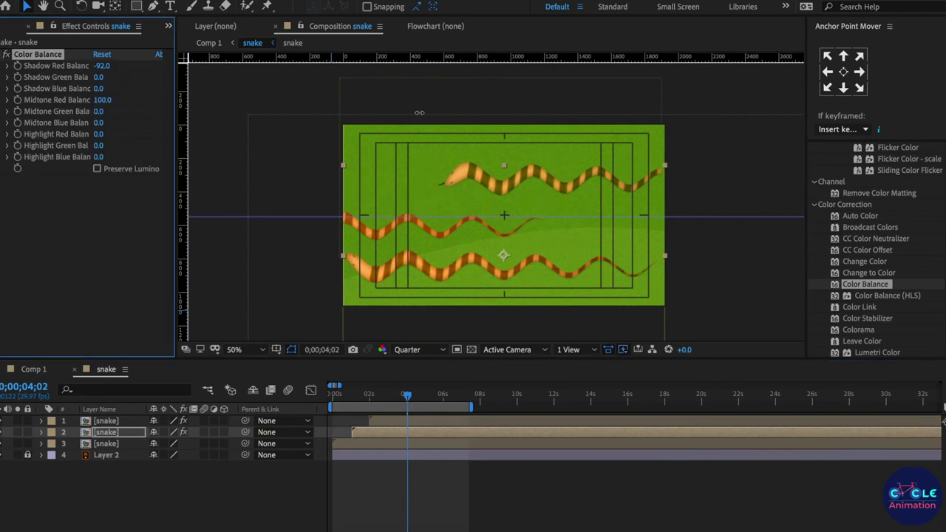
drag(98, 122, 206, 125)
drag(98, 134, 178, 140)
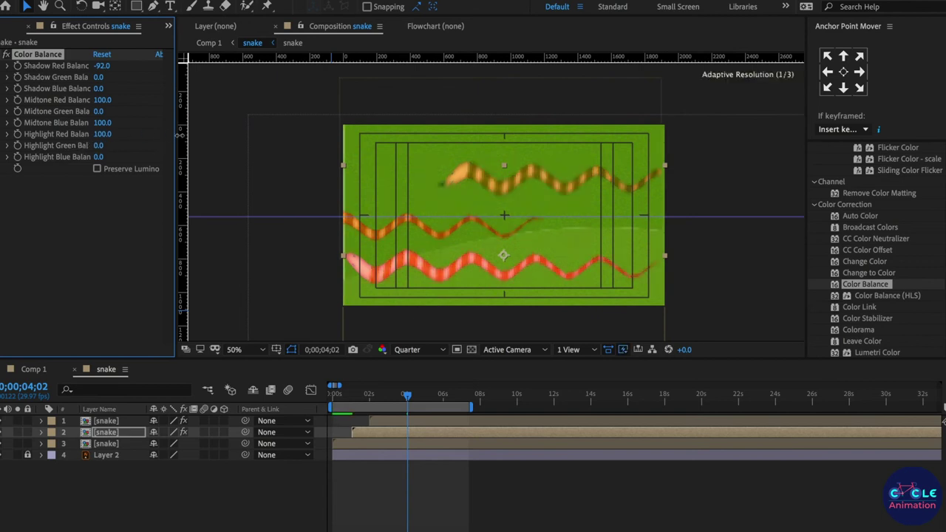
mouse_move(99, 134)
mouse_down()
mouse_move(74, 135)
mouse_move(112, 150)
mouse_move(81, 155)
mouse_move(132, 130)
mouse_up()
drag(102, 88, 222, 92)
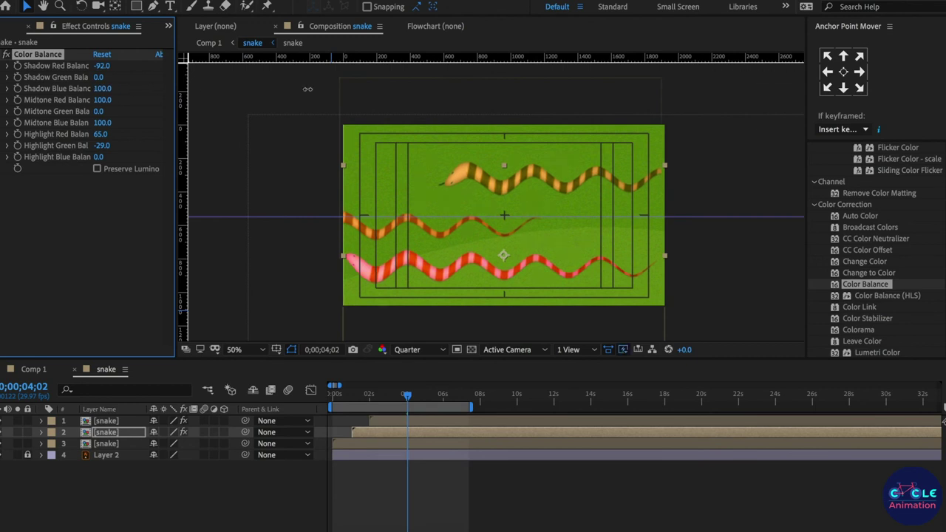
drag(99, 77, 16, 88)
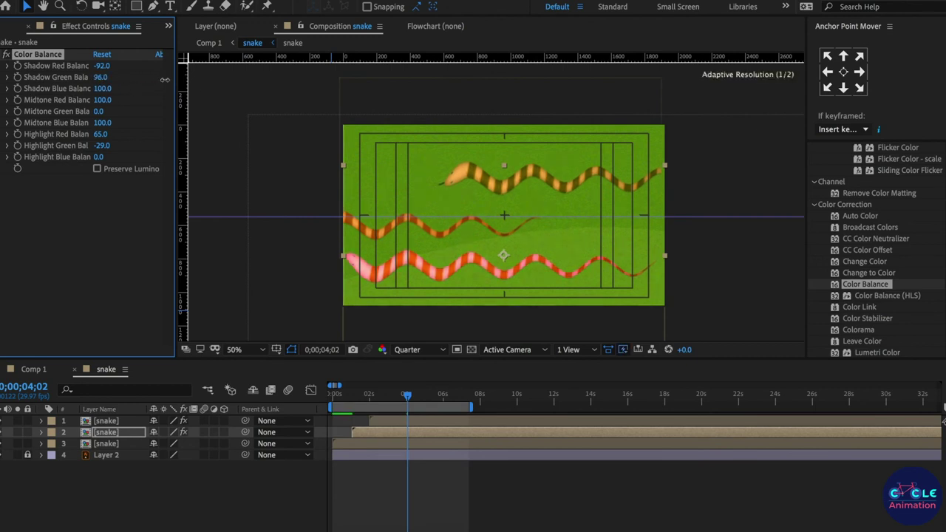
drag(16, 88, 84, 110)
drag(98, 157, 22, 158)
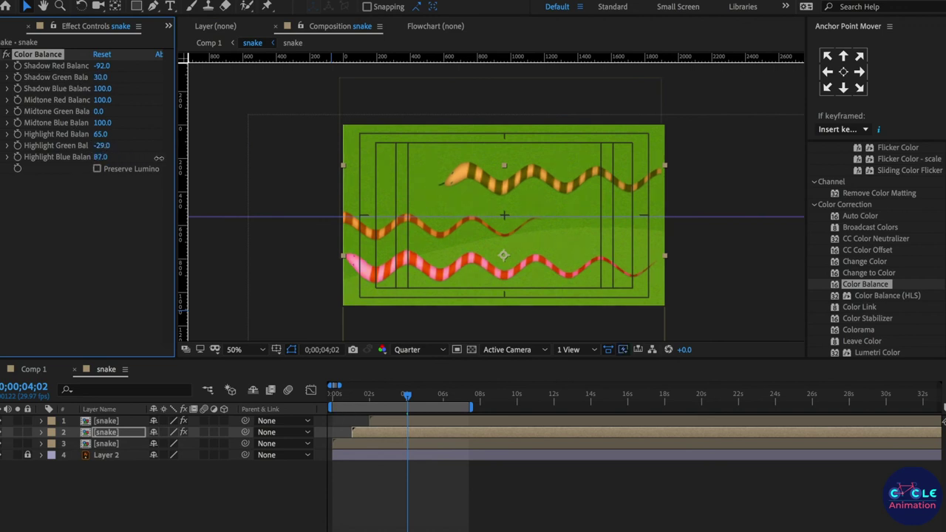
click(336, 399)
key(space)
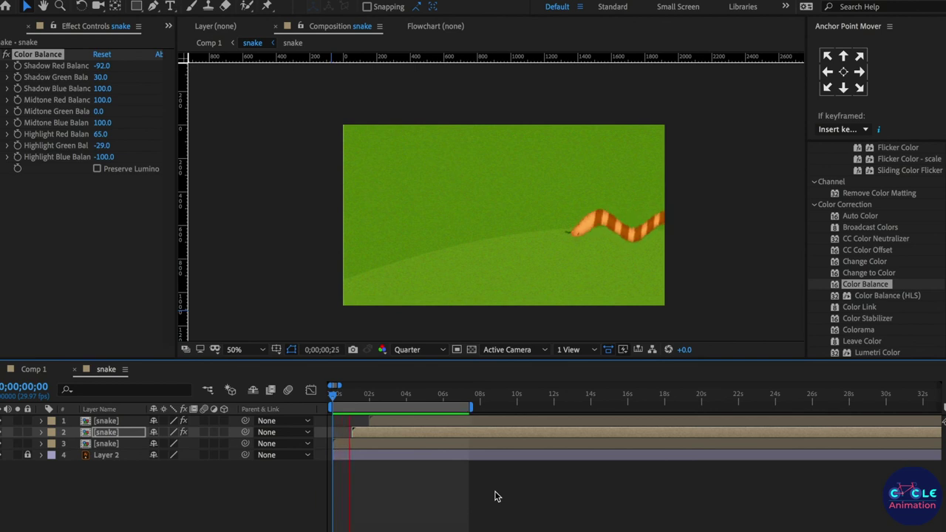